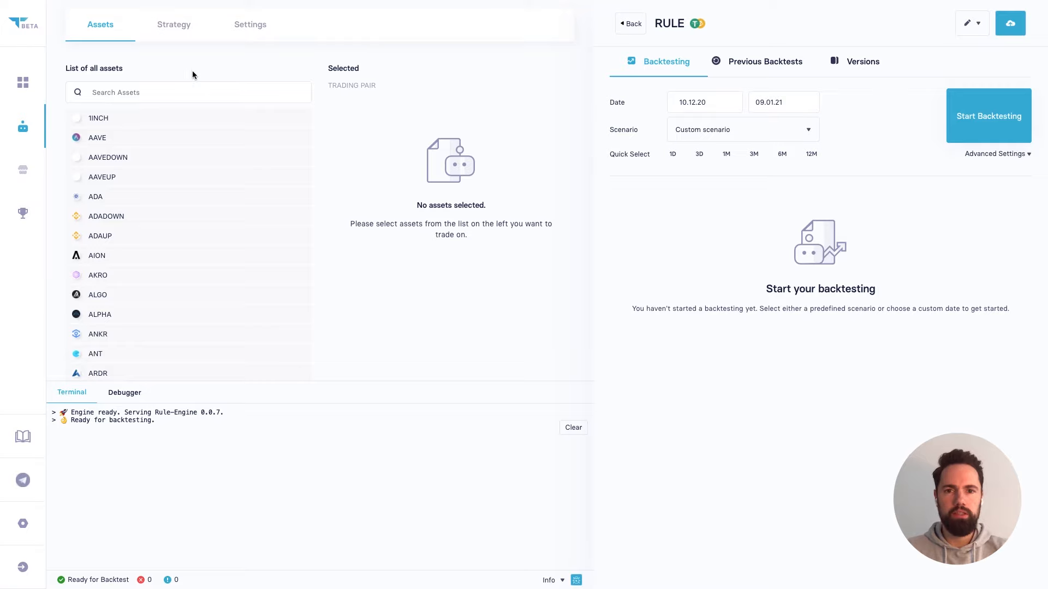
- Add BTC from the list of all assets to the bot's selected trading pairs
scroll(202, 275, down, 5)
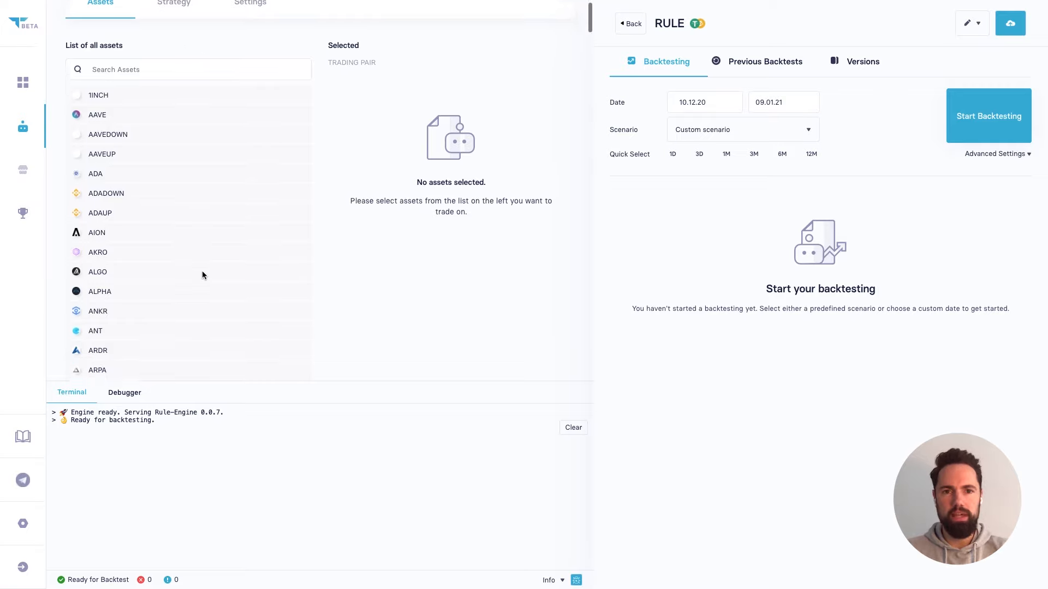
scroll(202, 275, down, 8)
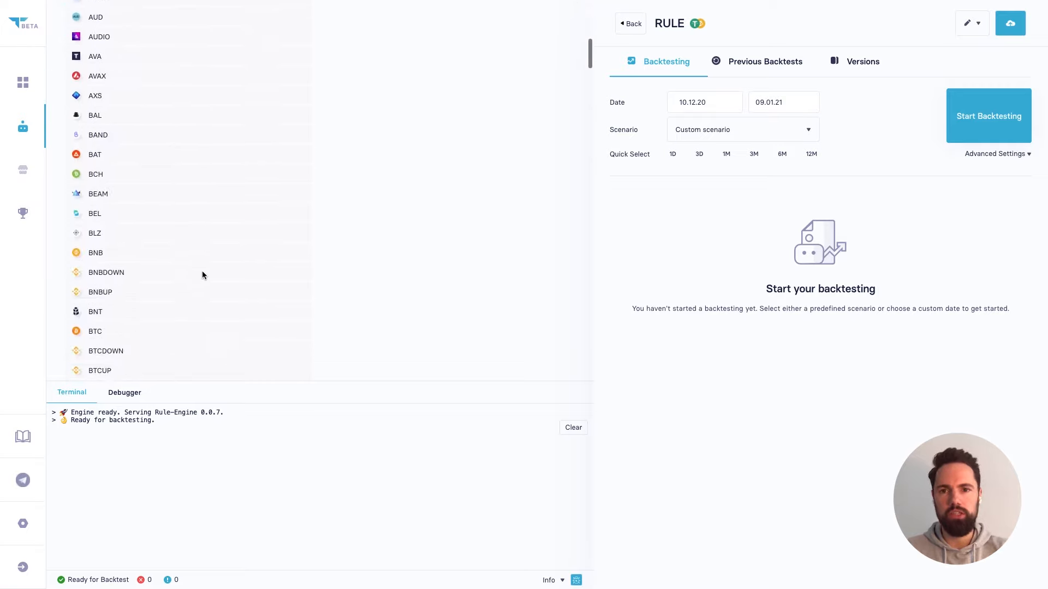
scroll(202, 274, down, 2)
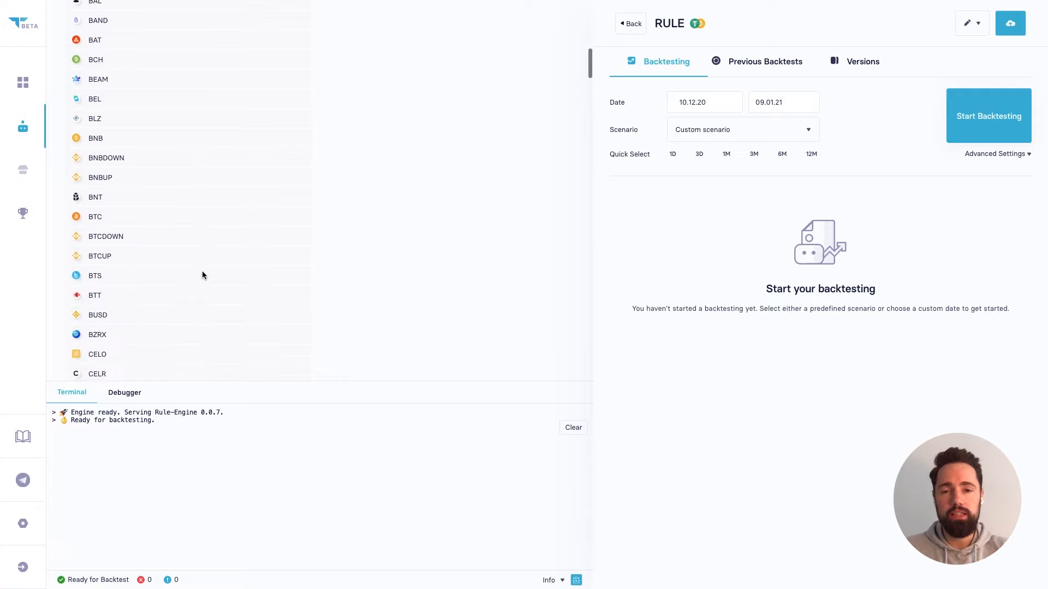
scroll(202, 274, up, 1)
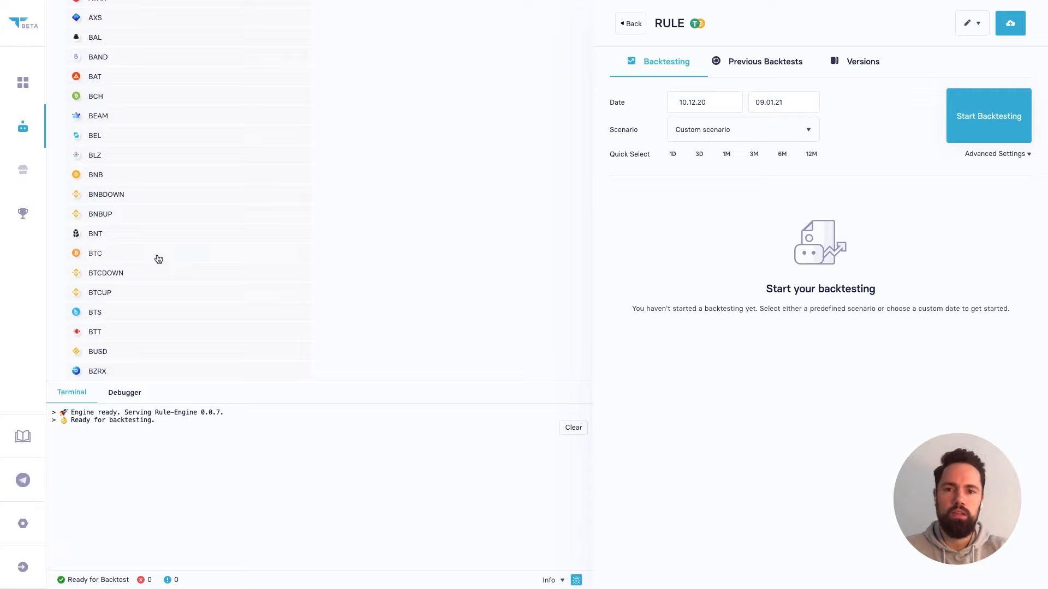
click(108, 255)
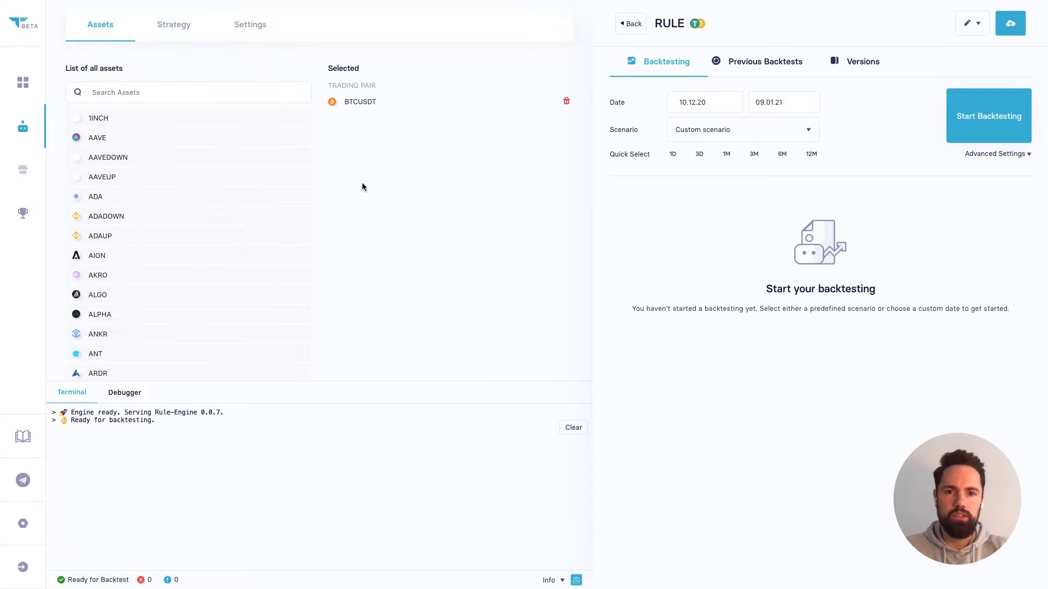
- Add a predefined MA-Crossover signal with order side Buy to the general strategy
click(176, 33)
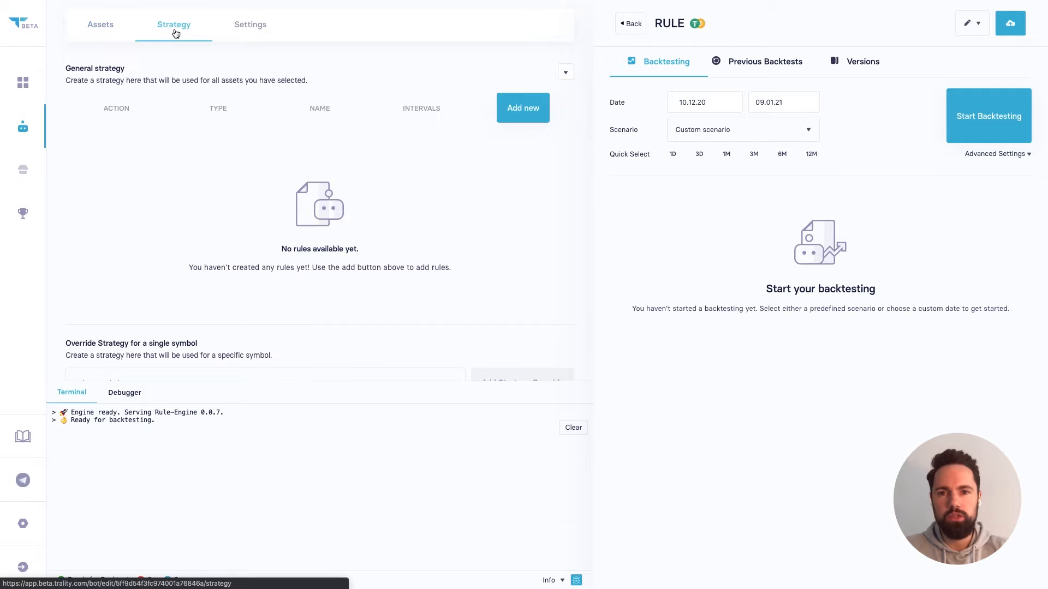
click(530, 110)
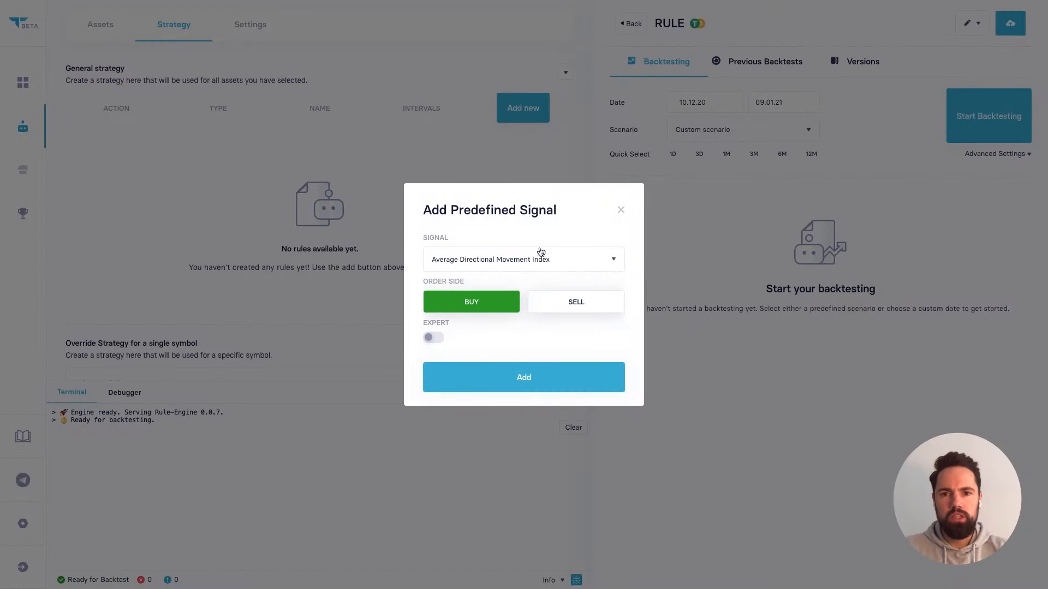
click(567, 266)
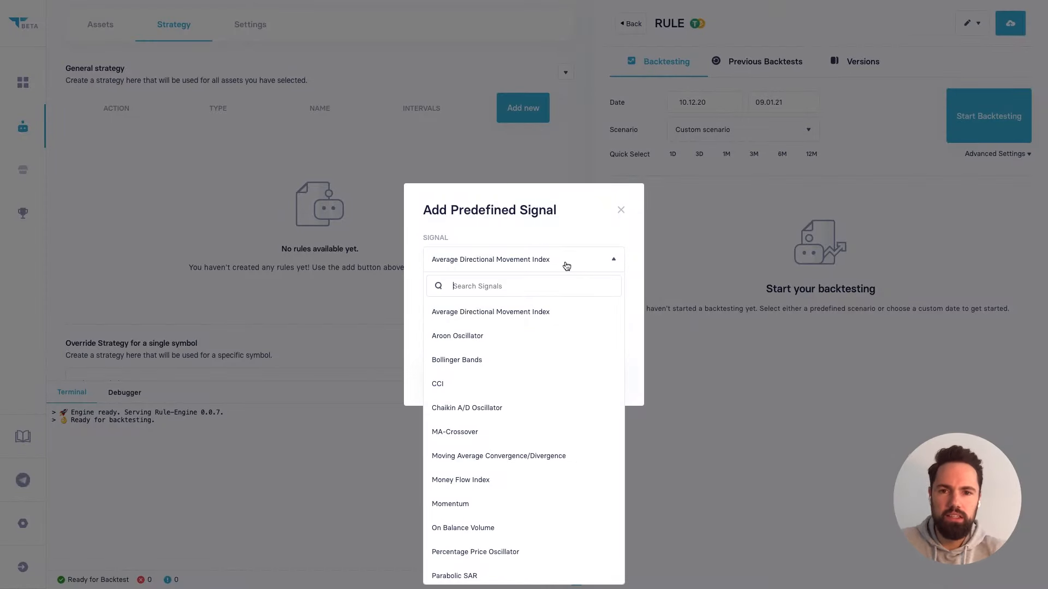
text(MA)
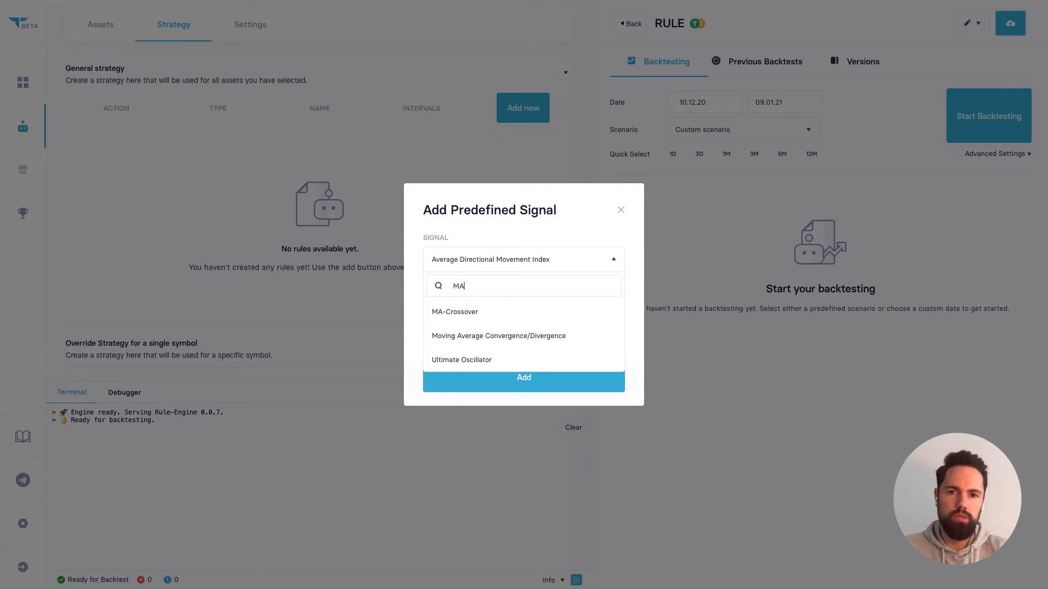
click(472, 312)
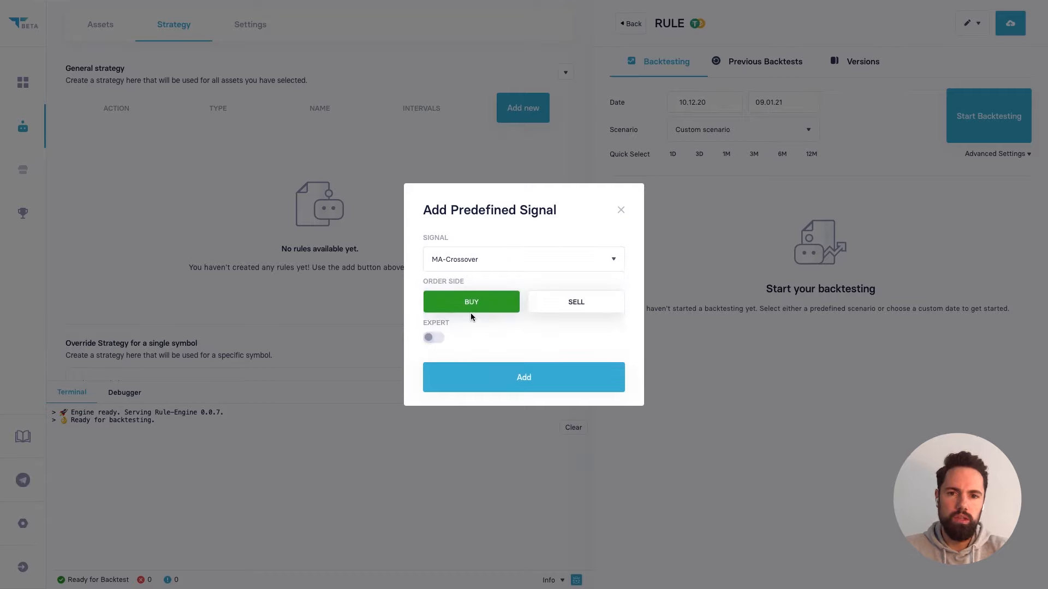
click(513, 386)
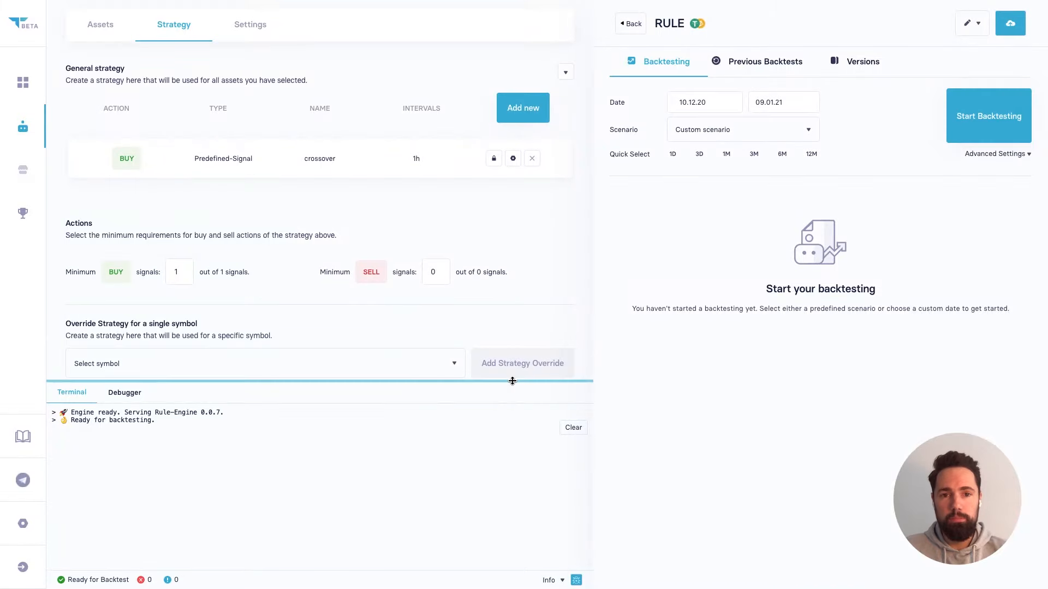
- Add a second predefined MA-Crossover signal with order side Sell to the general strategy, checking its expert parameters but keeping the defaults
click(532, 105)
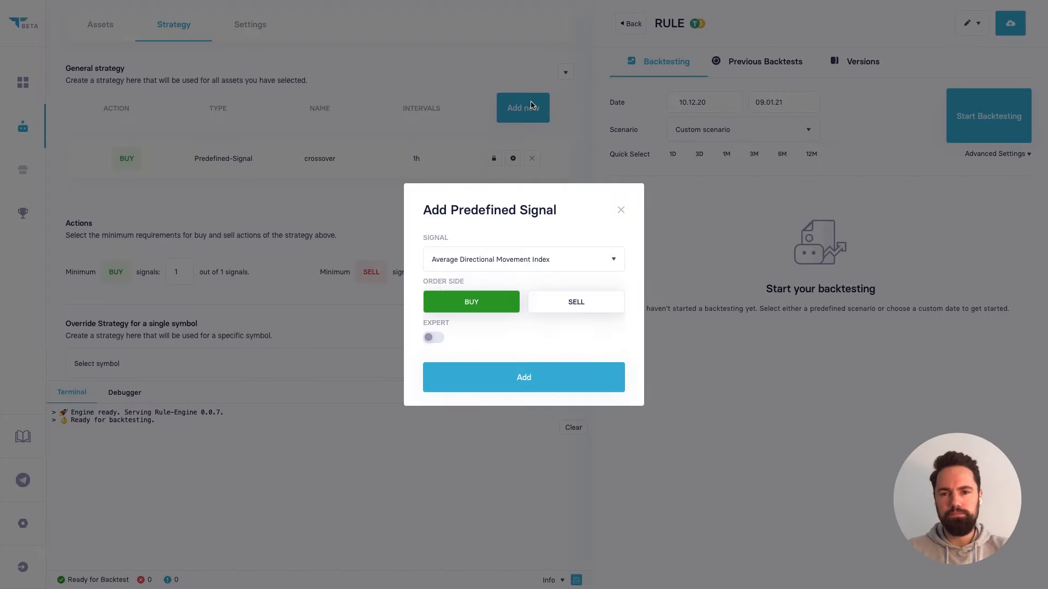
click(530, 260)
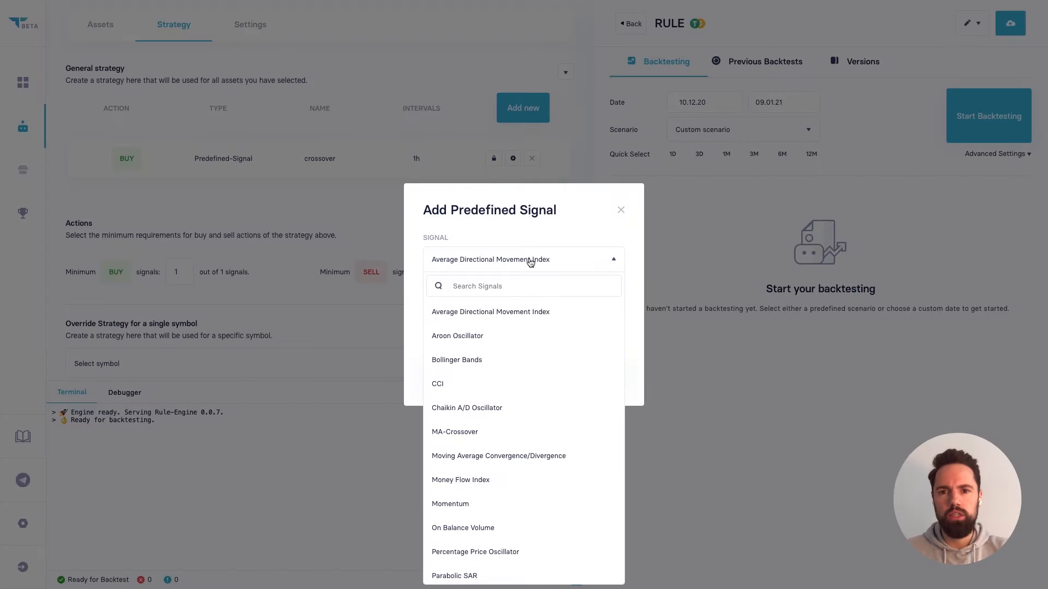
text(ma)
click(465, 312)
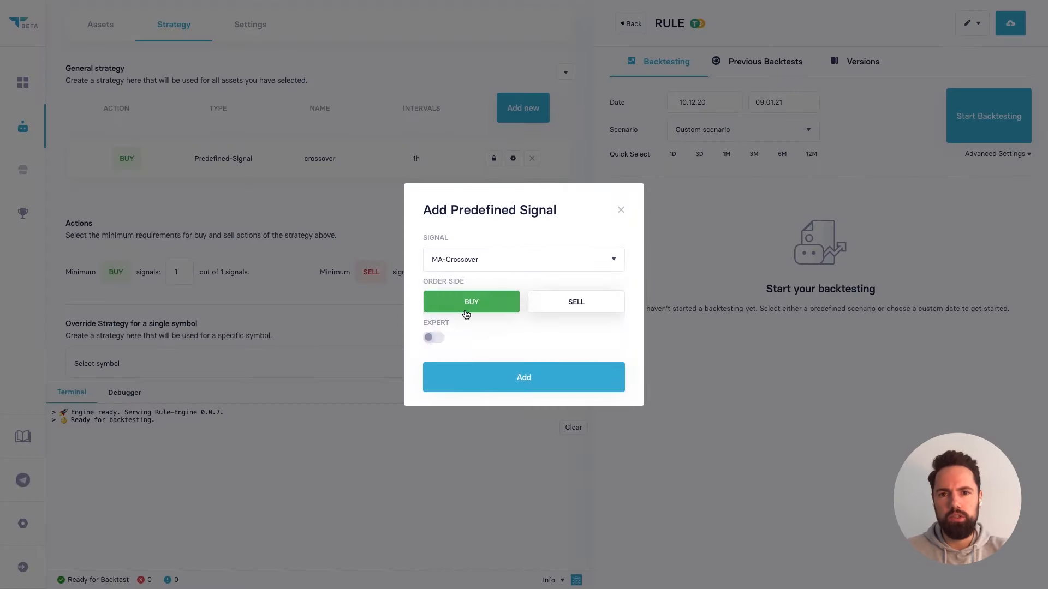
click(576, 306)
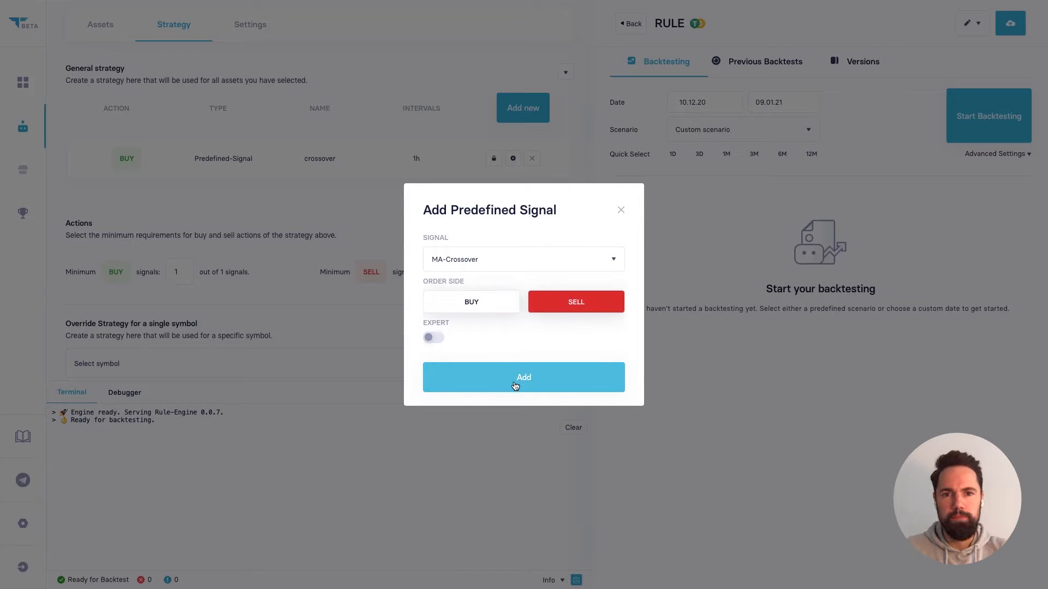
click(435, 340)
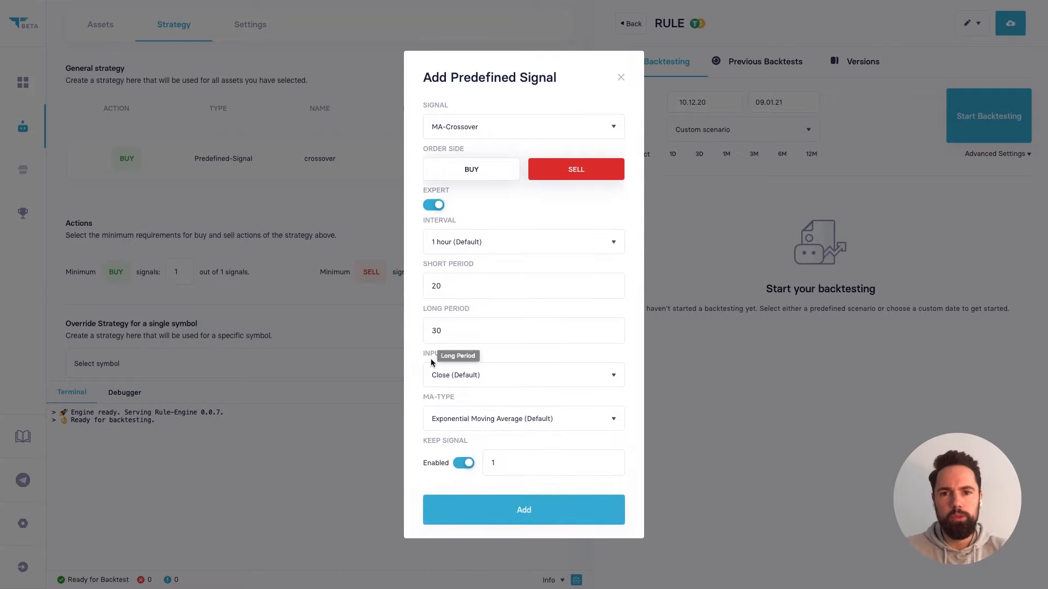
click(434, 207)
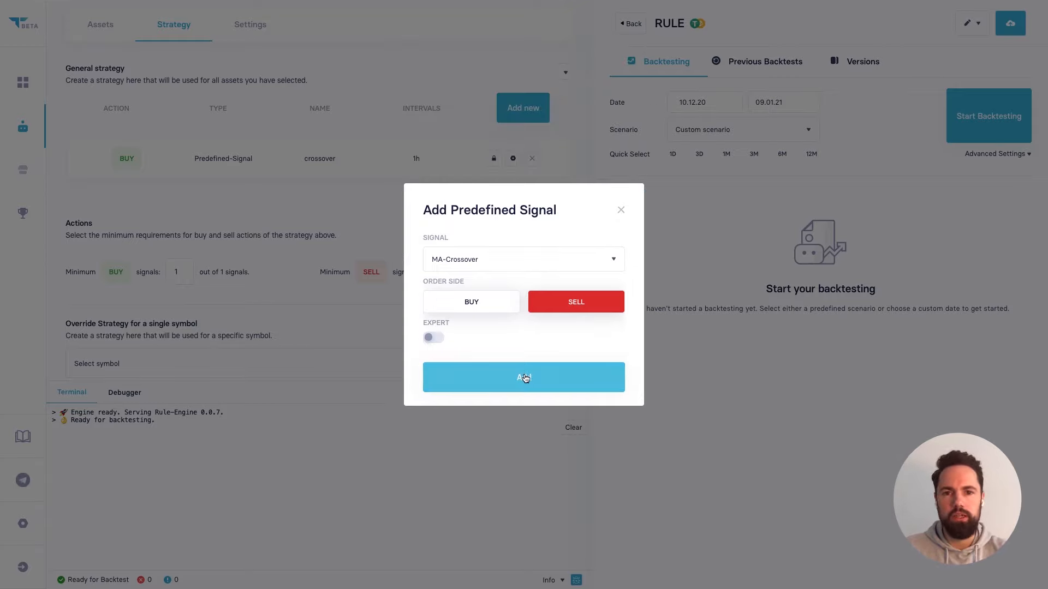
click(525, 378)
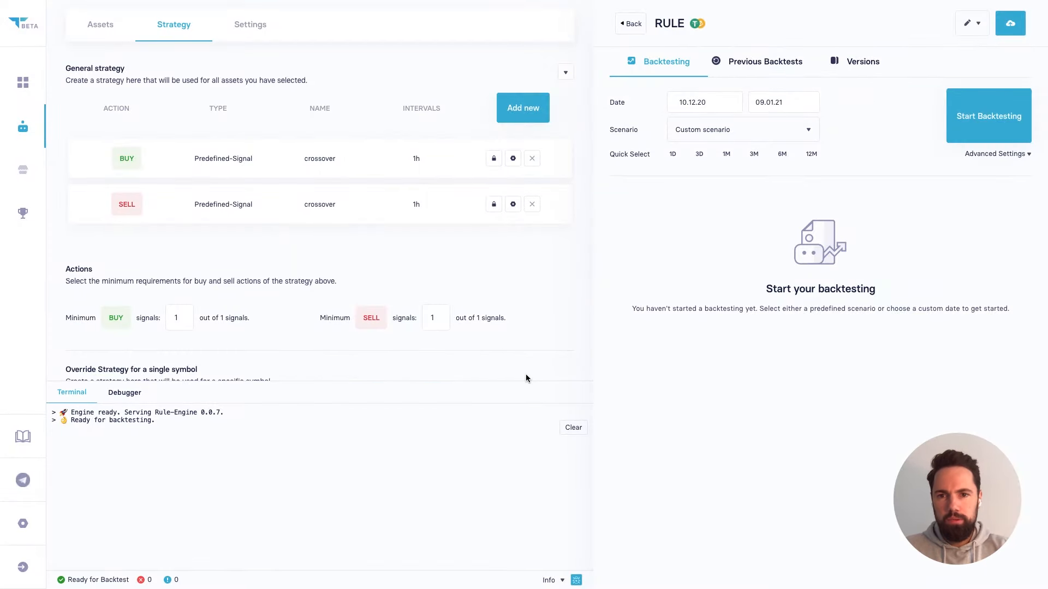
- Review the bot's general, buy and sell settings, including the explanations for Take Profit and Stop Loss
click(257, 34)
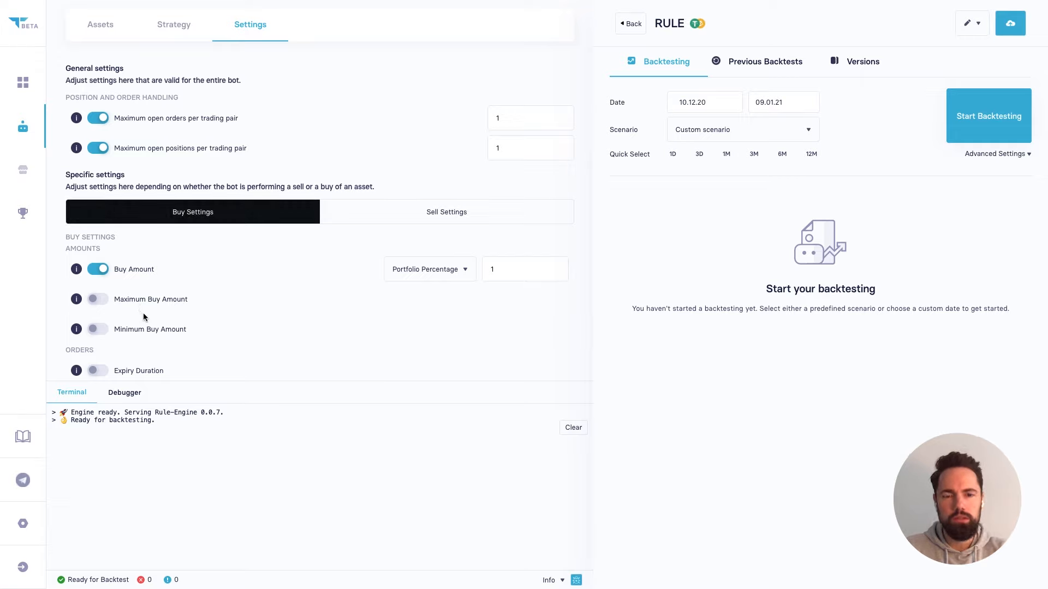
click(388, 224)
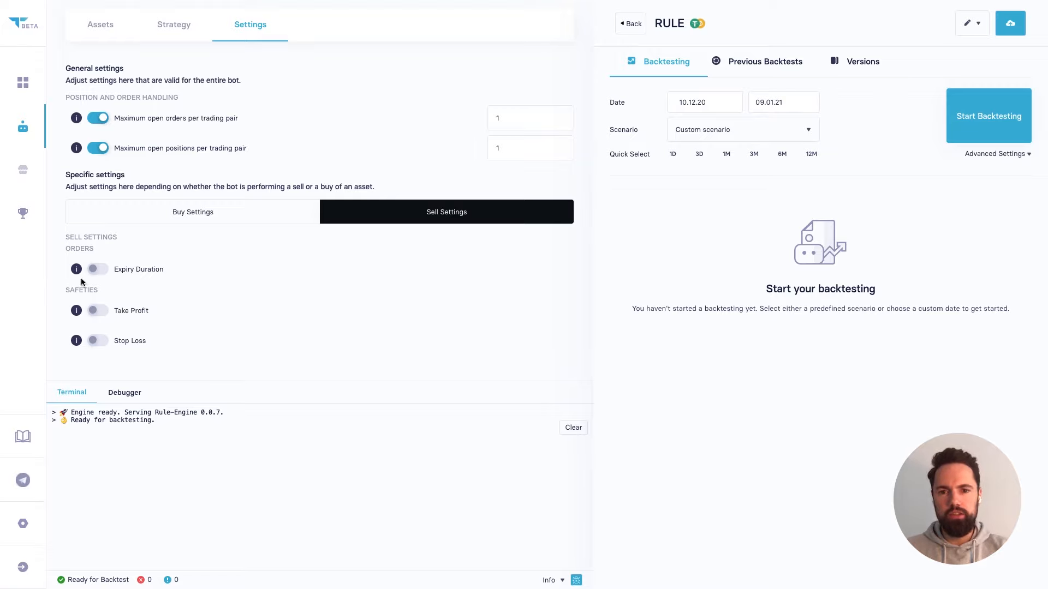
mouse_move(79, 312)
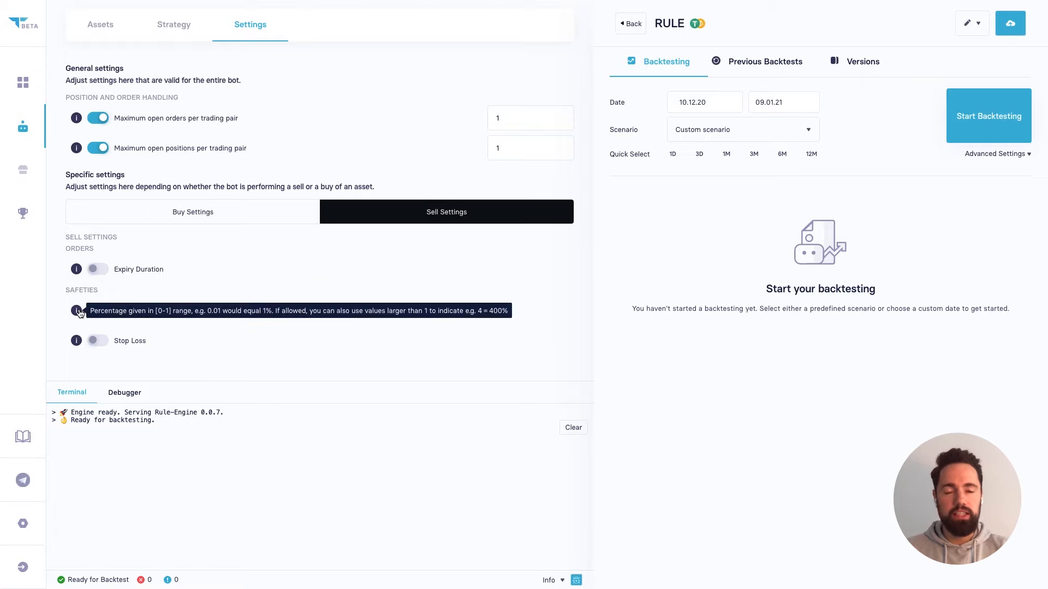
mouse_move(80, 342)
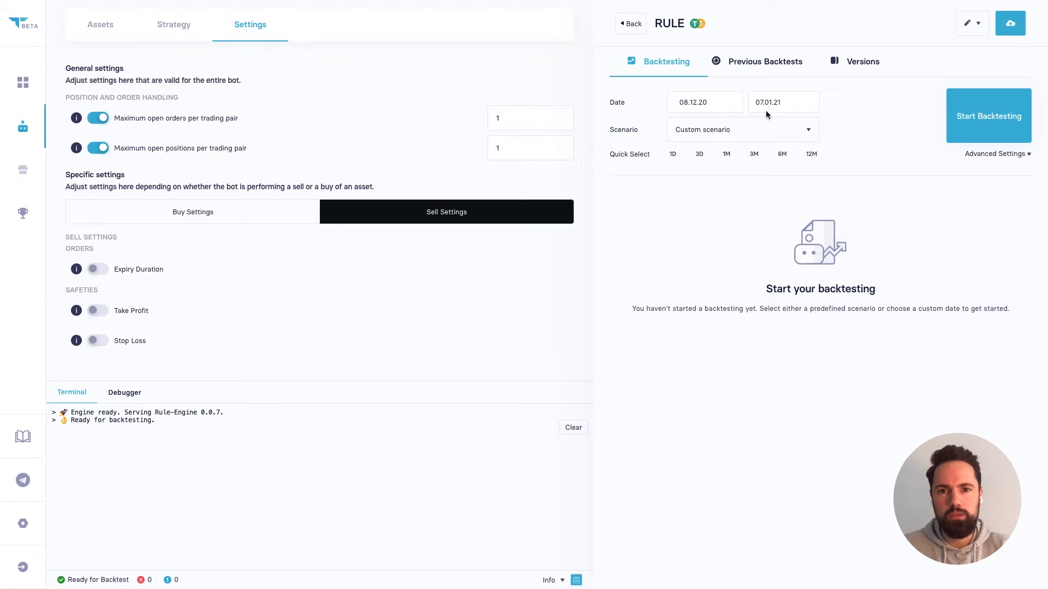
- Look through the predefined backtesting scenarios and choose Custom Scenario
click(765, 134)
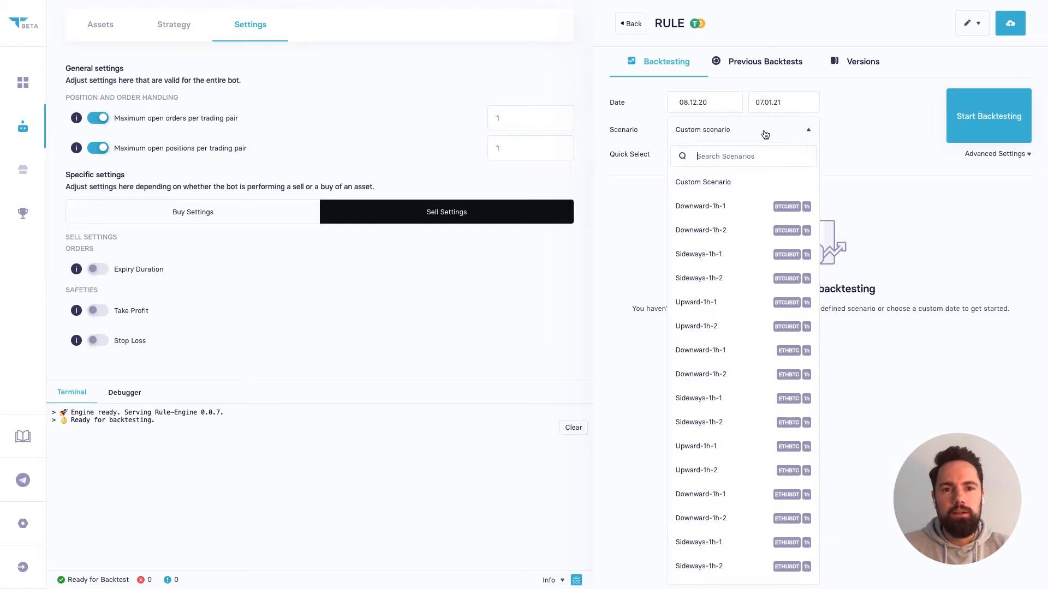
scroll(756, 456, down, 3)
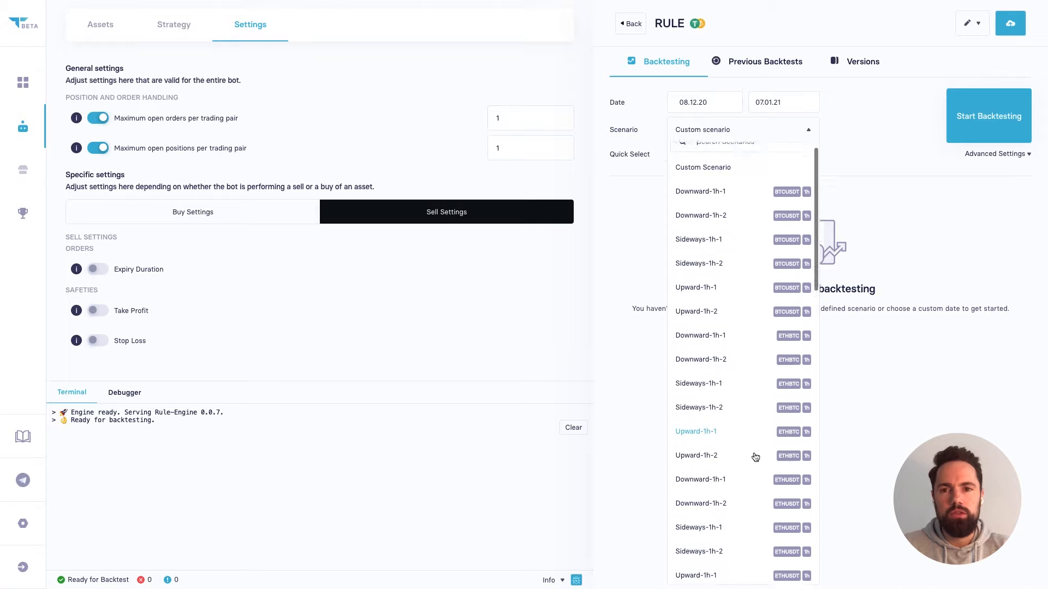
scroll(756, 457, down, 10)
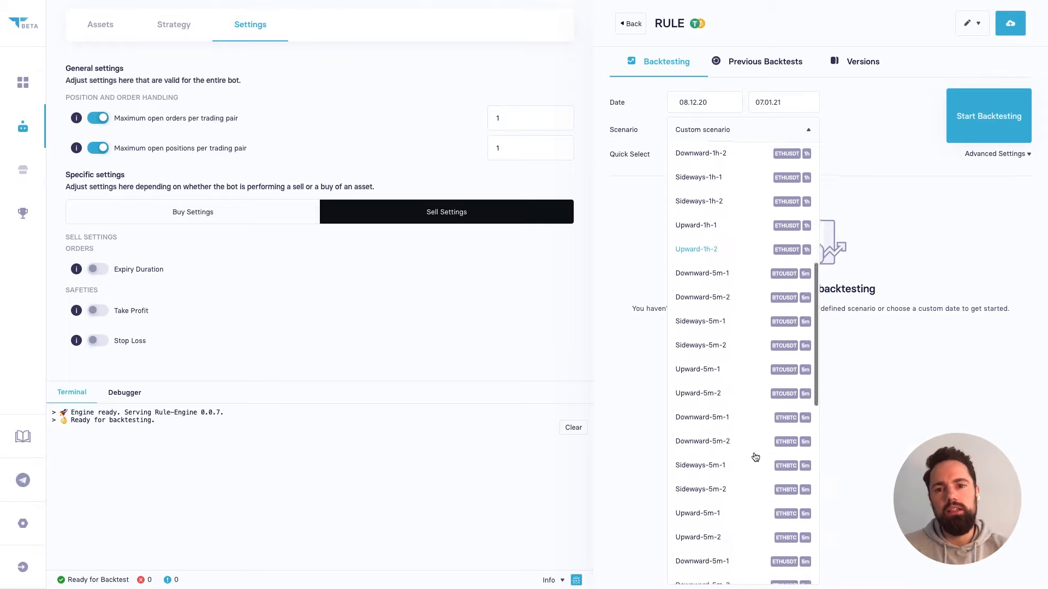
scroll(755, 457, up, 13)
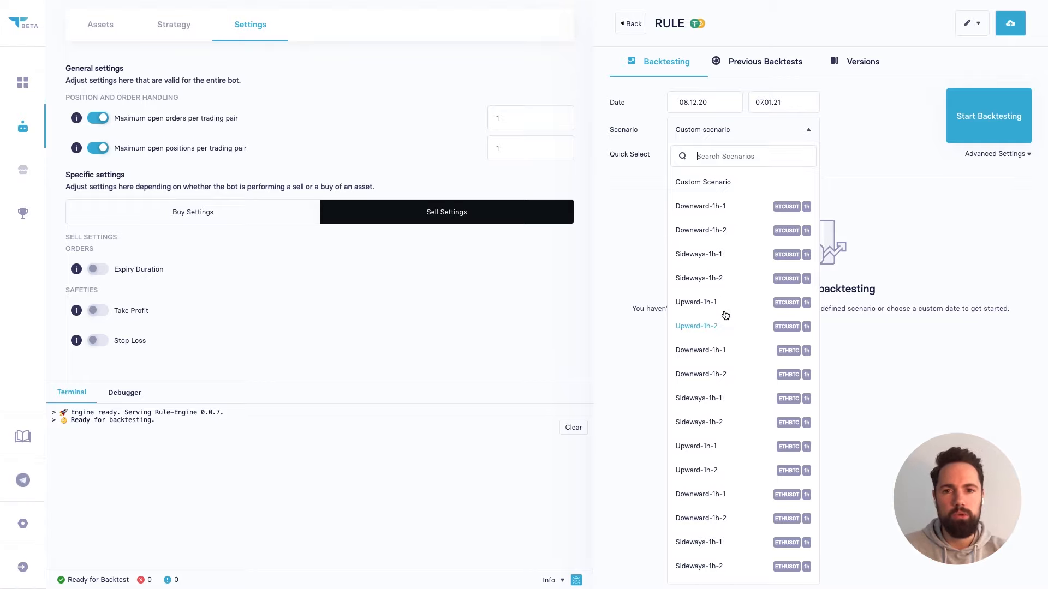
click(728, 184)
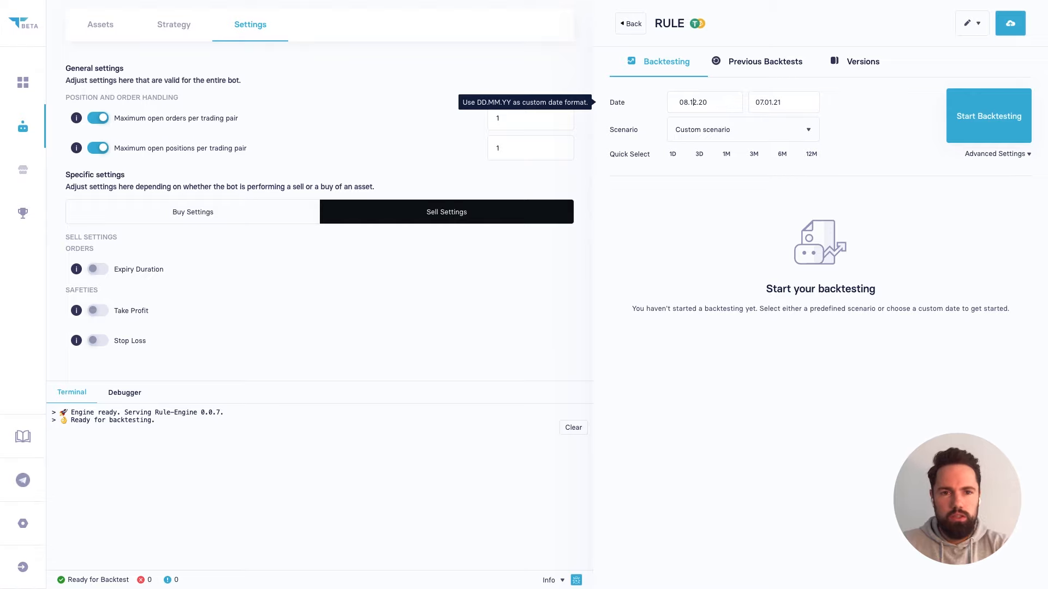
- Set the backtest start date to 08.01.20, keep the end date 07.01.21, and run the backtest
key(Delete)
key(Delete)
text(01)
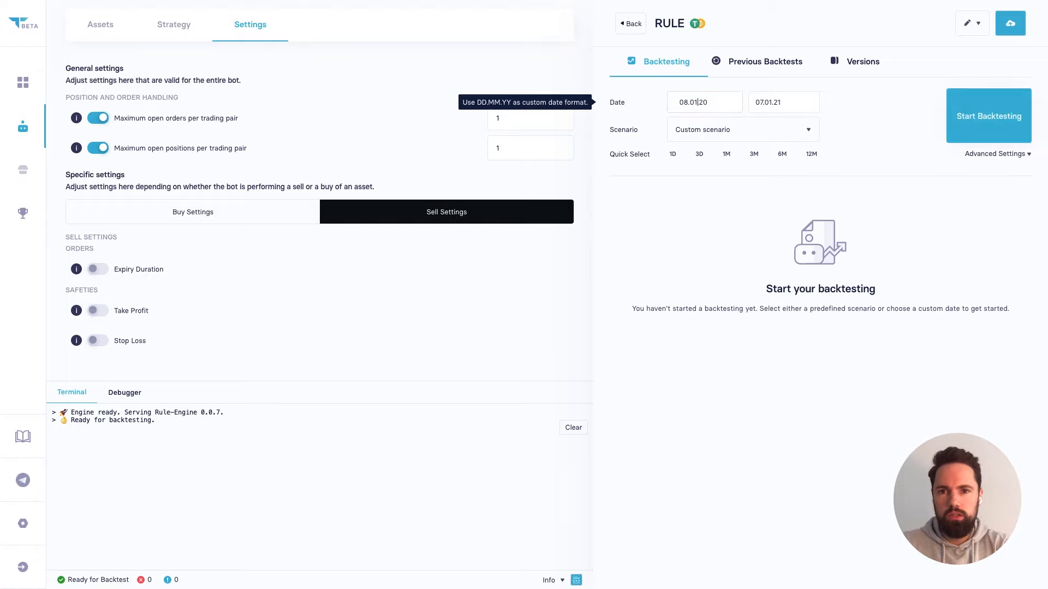
click(801, 102)
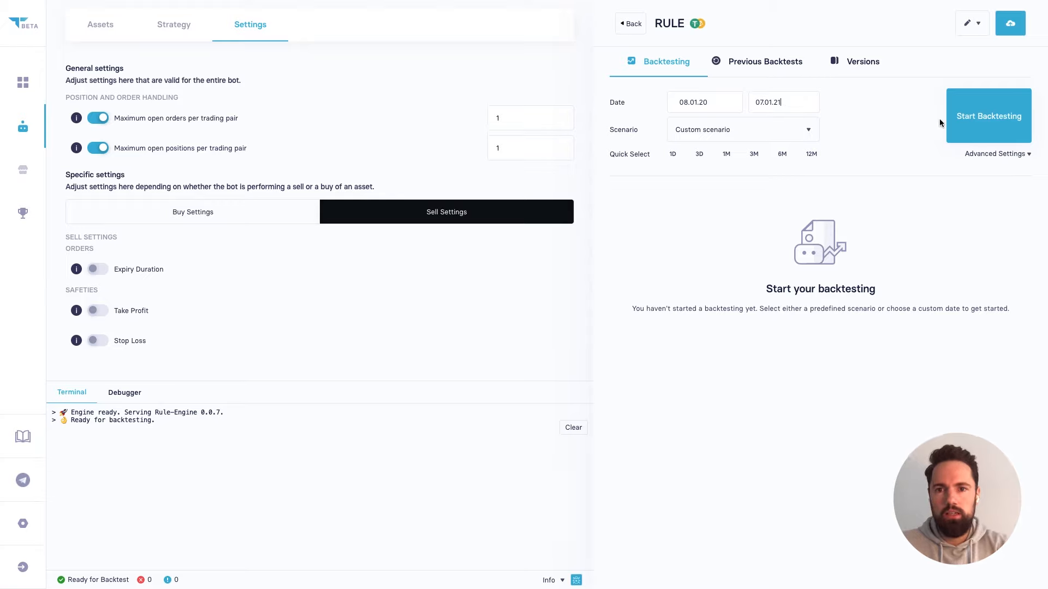
click(983, 120)
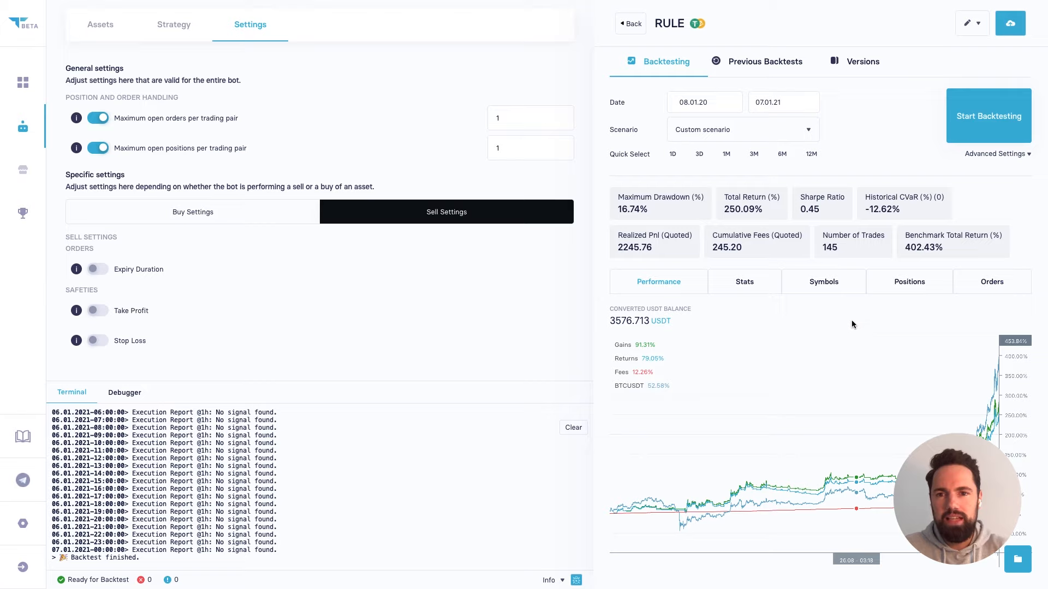
- Examine the buy and sell signals on the backtest's BTCUSDT symbol chart, looking closer at the earlier months
click(828, 289)
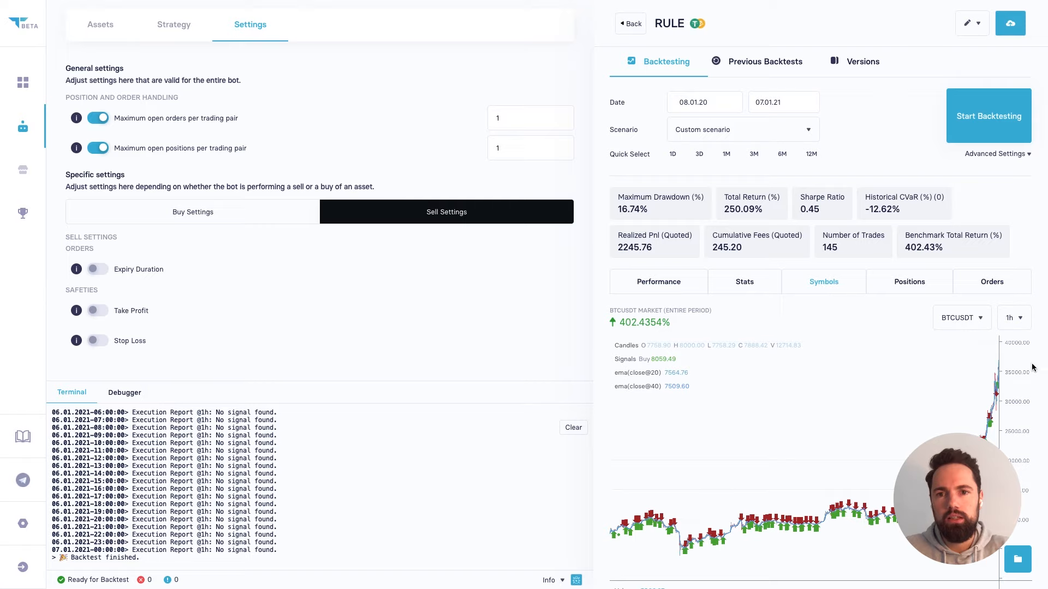
scroll(1036, 415, down, 3)
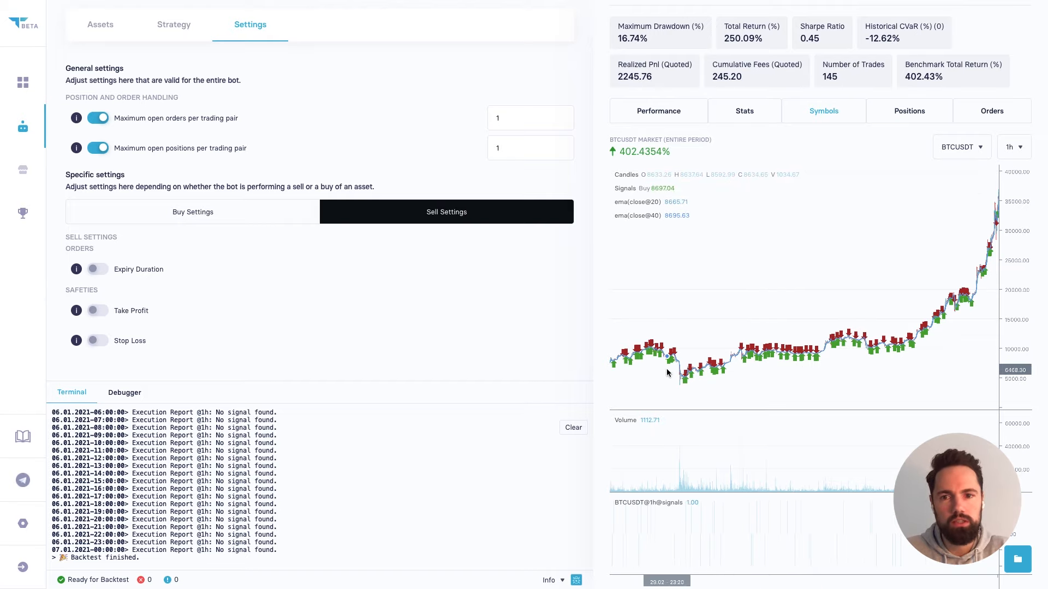
scroll(671, 360, up, 5)
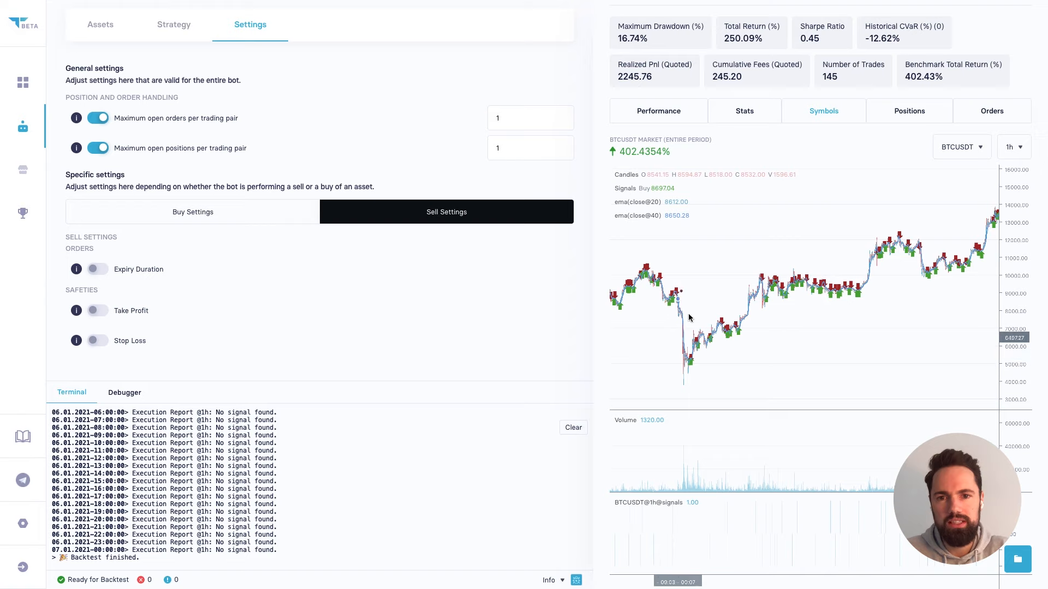
scroll(689, 318, up, 3)
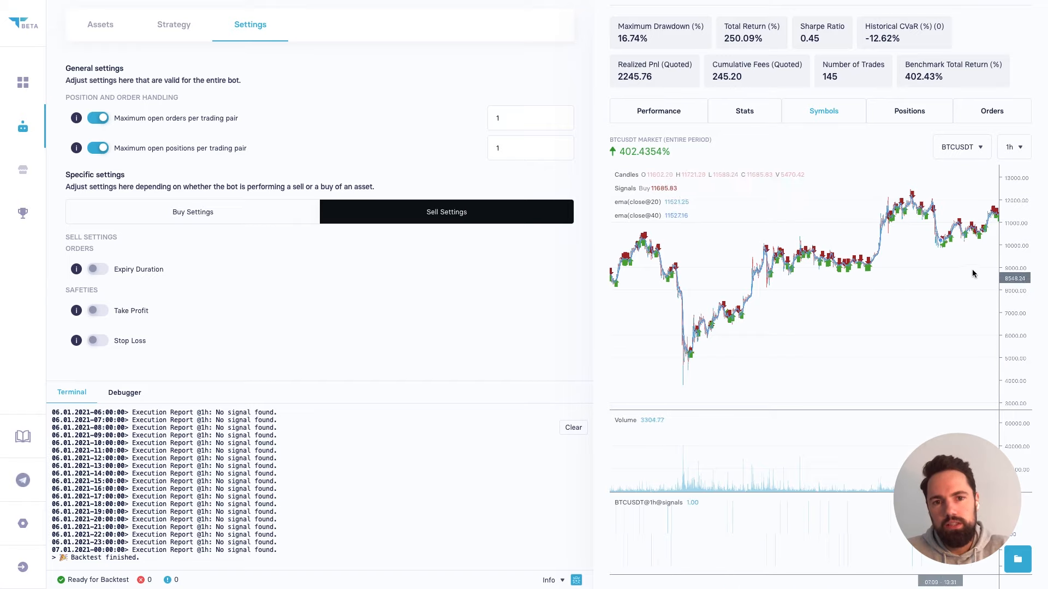
scroll(1036, 285, up, 3)
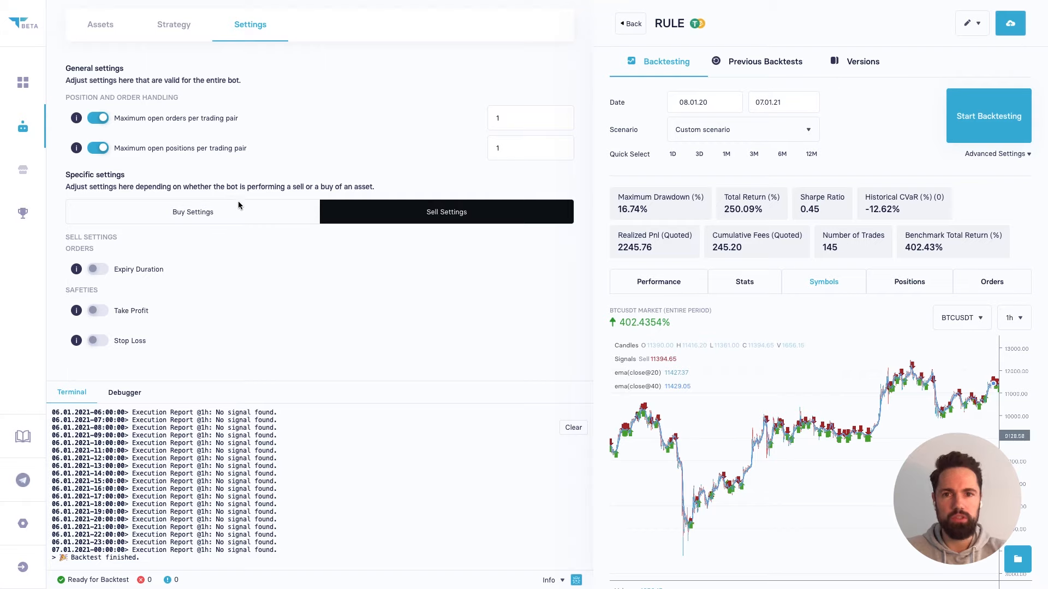
- Add a predefined Relative Strength Index signal with the Buy order side to the general strategy
click(173, 28)
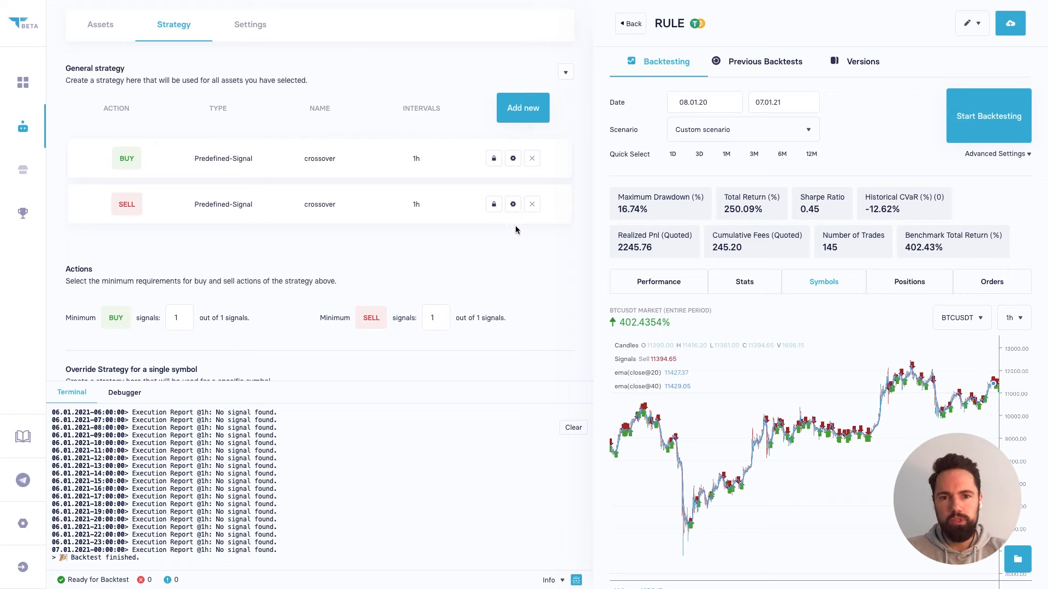
click(528, 115)
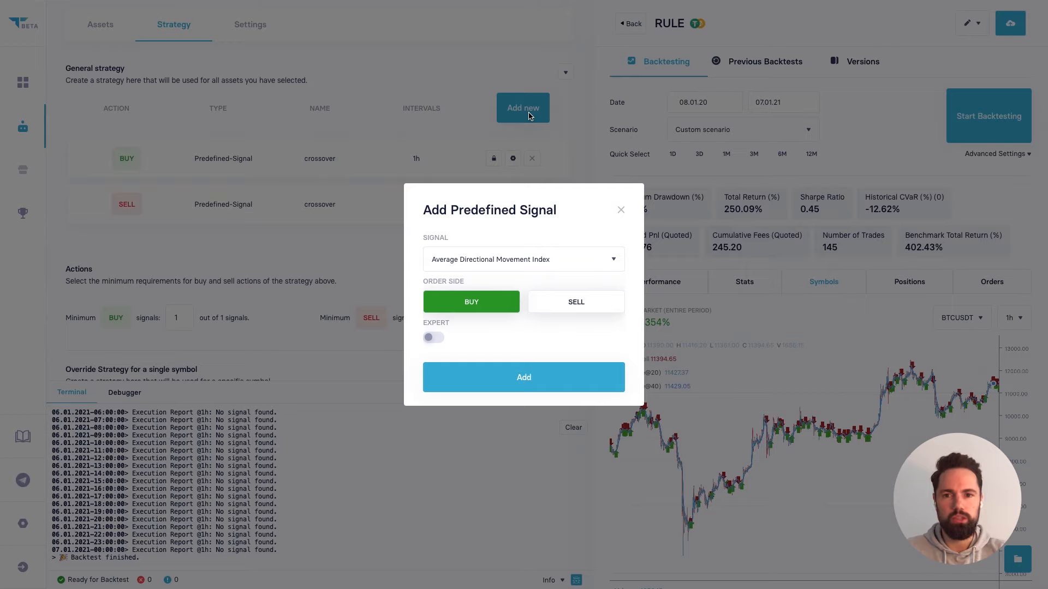
click(568, 260)
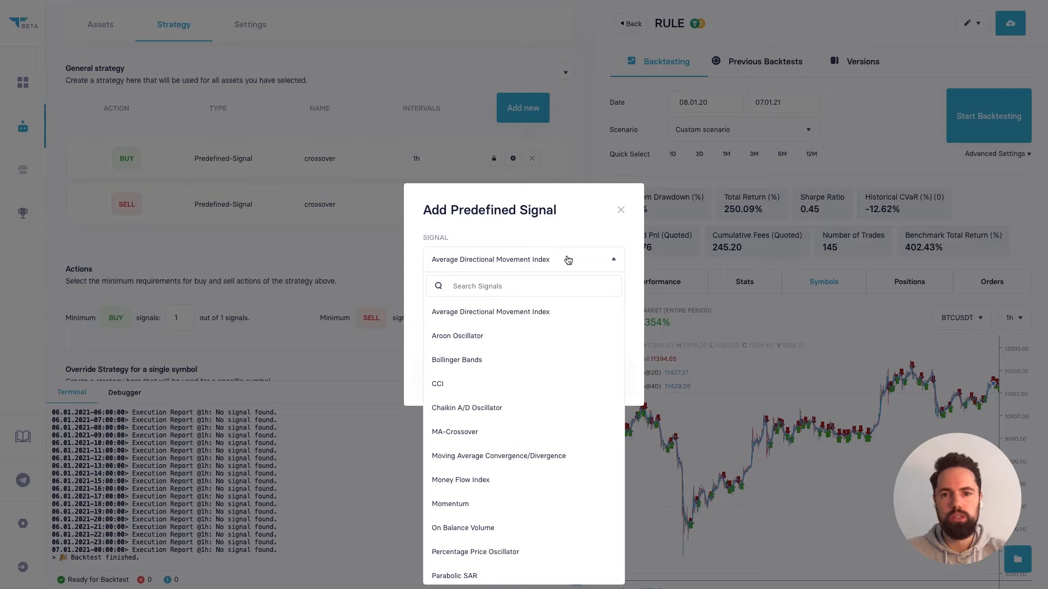
text(RSI)
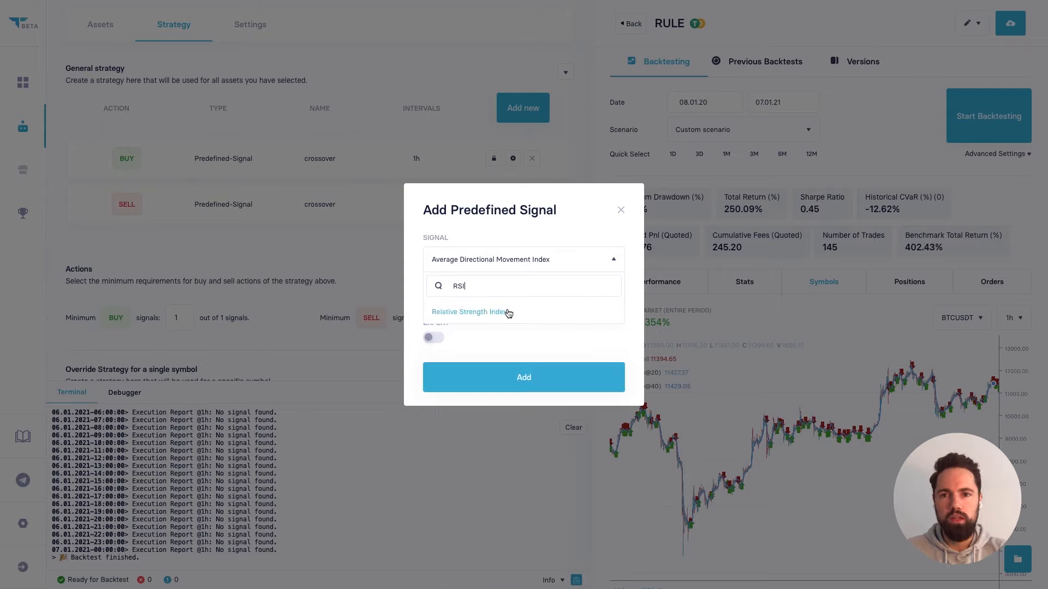
click(507, 311)
click(523, 376)
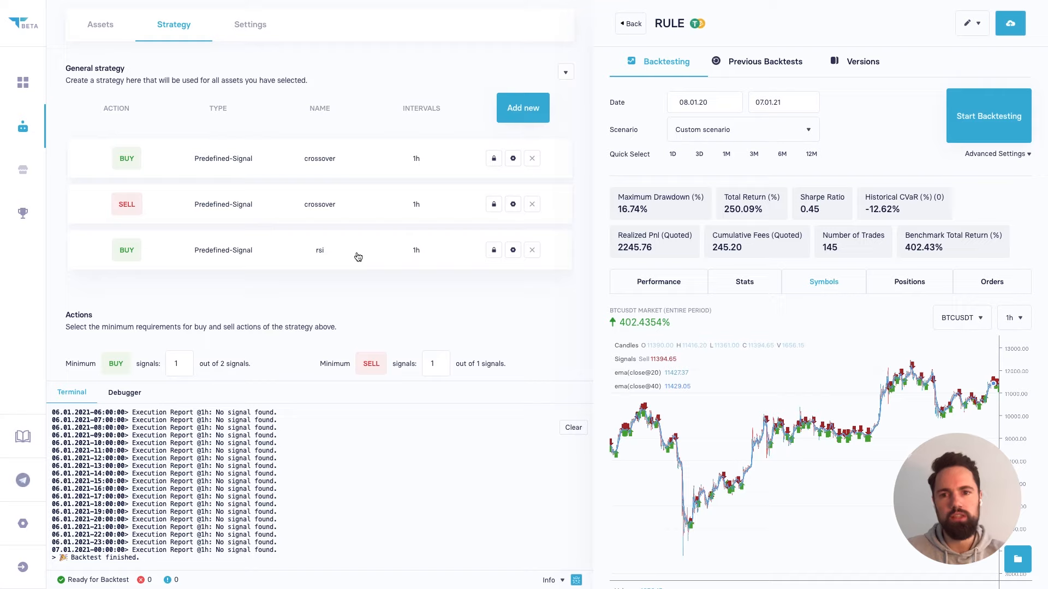
- Group the RSI buy signal with the crossover buy signal under ANY and rerun the backtest
drag(356, 256, 360, 170)
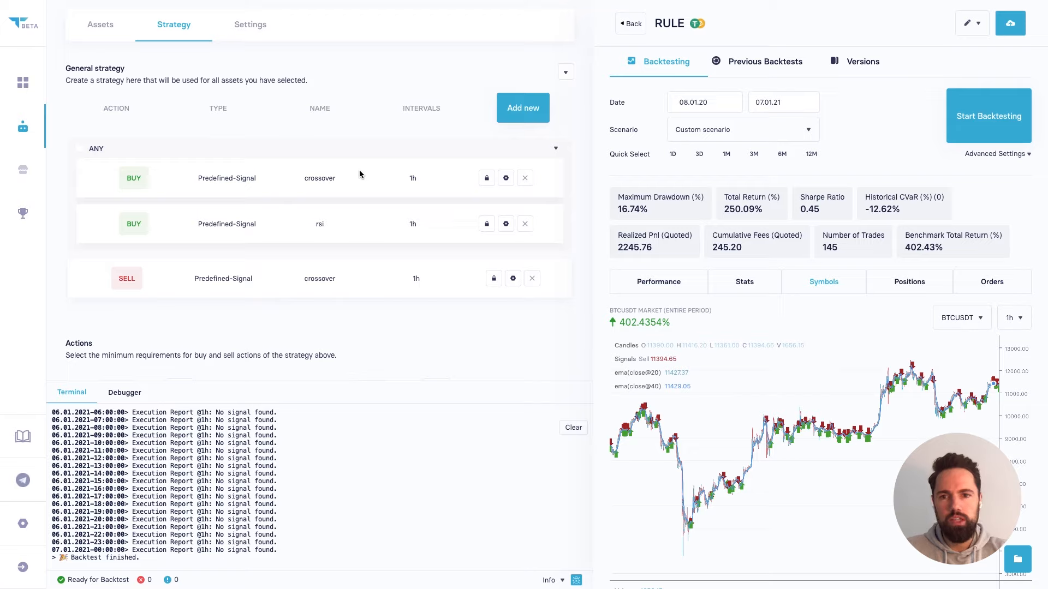
mouse_move(96, 149)
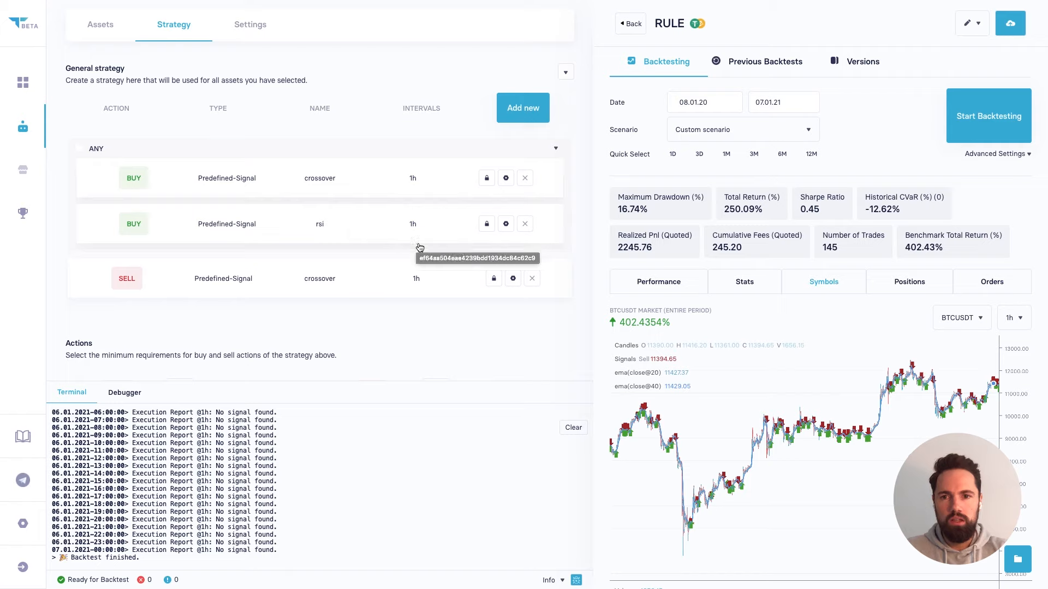
click(989, 116)
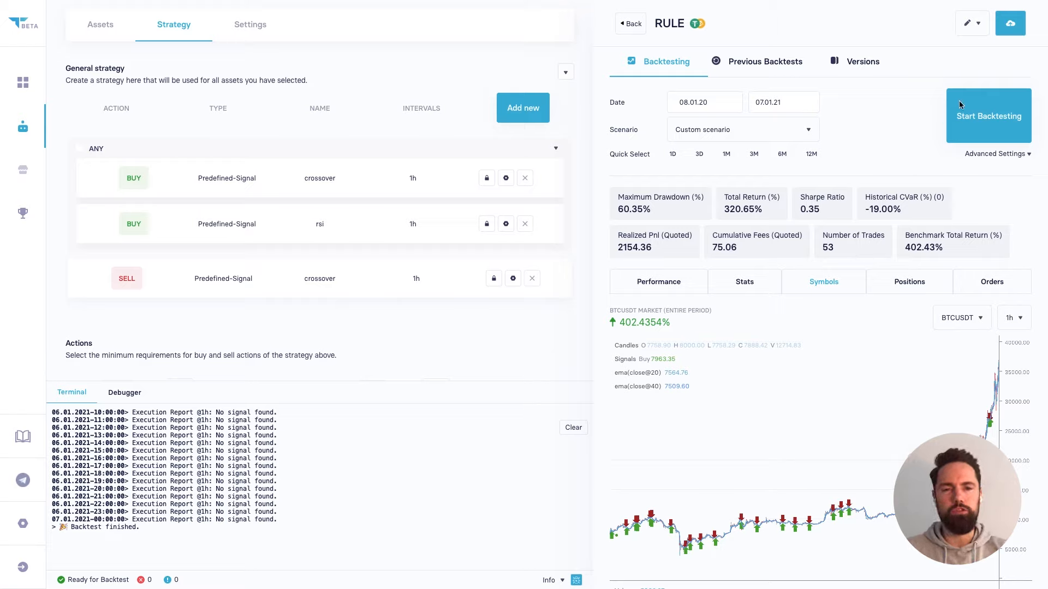
- From the bot's launch dialog, begin adding a virtual Binance exchange account named RULE
click(1010, 25)
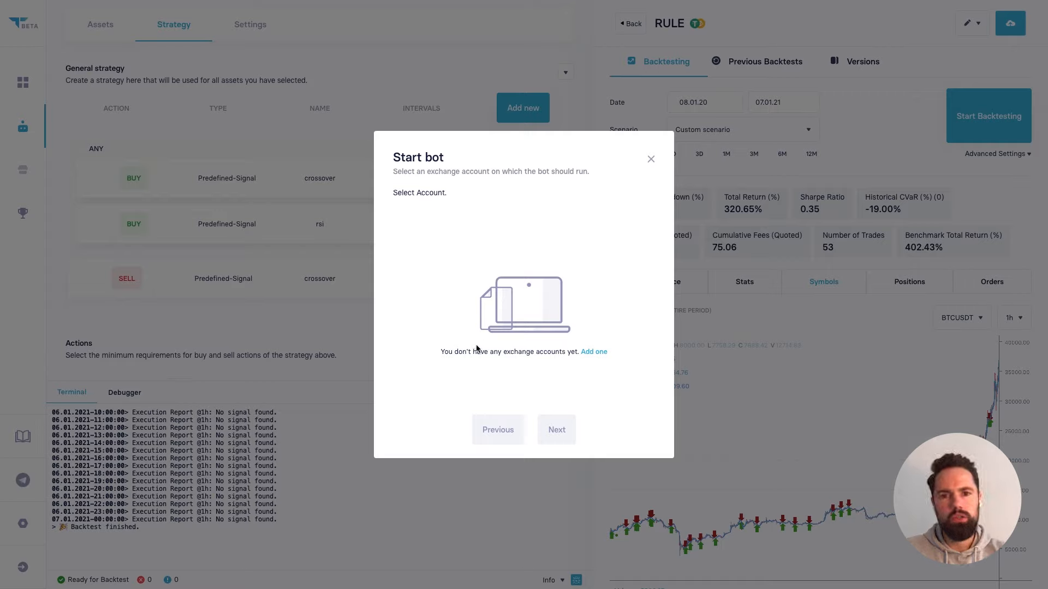
click(599, 357)
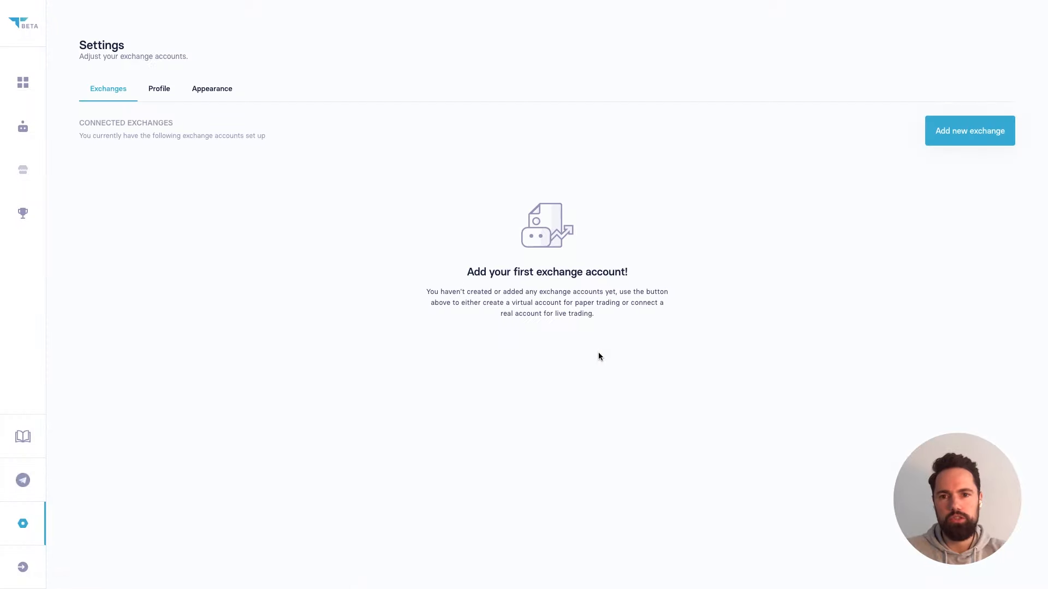
click(953, 143)
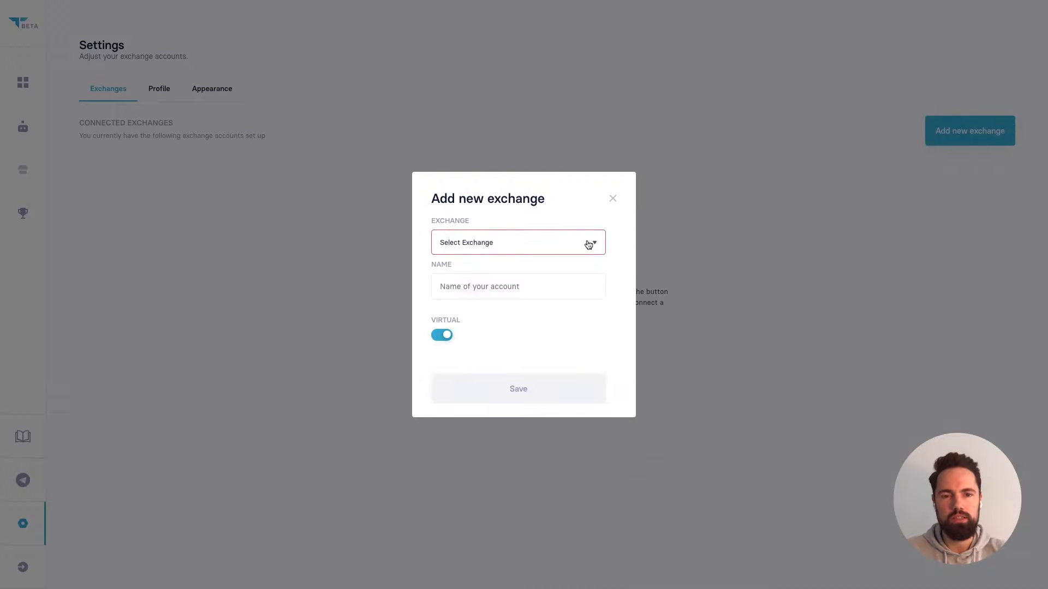
click(588, 245)
click(547, 266)
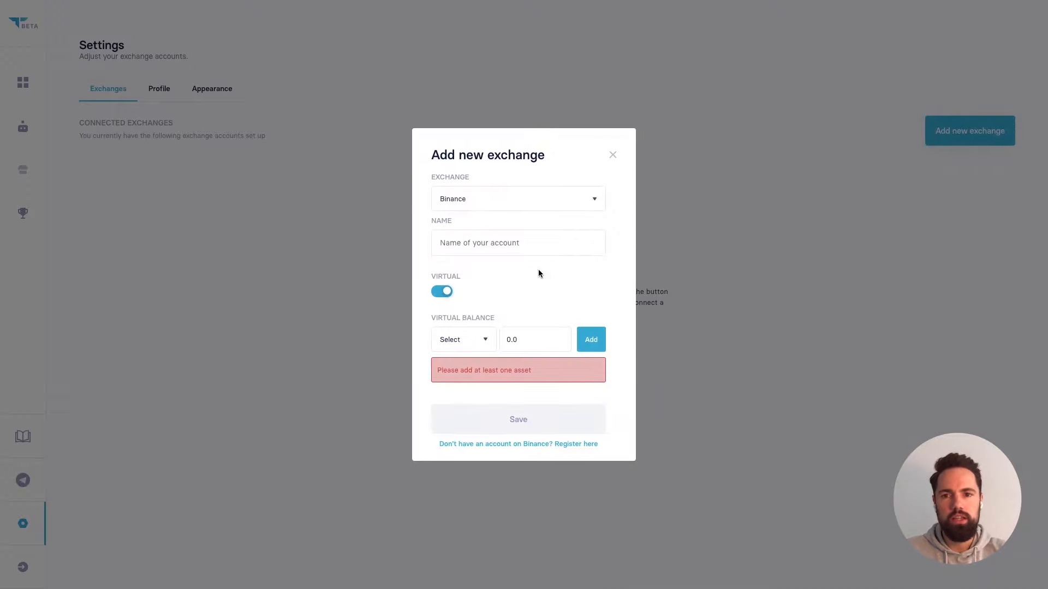
click(505, 245)
text(RULE)
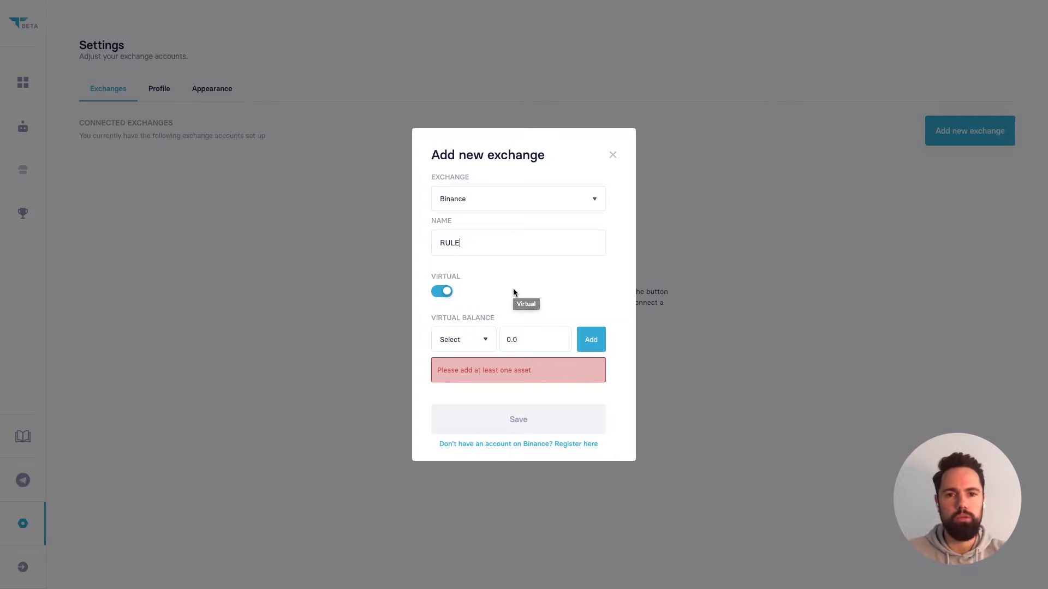
- Give the virtual account a balance of 10000 USDT and save the new exchange
click(486, 341)
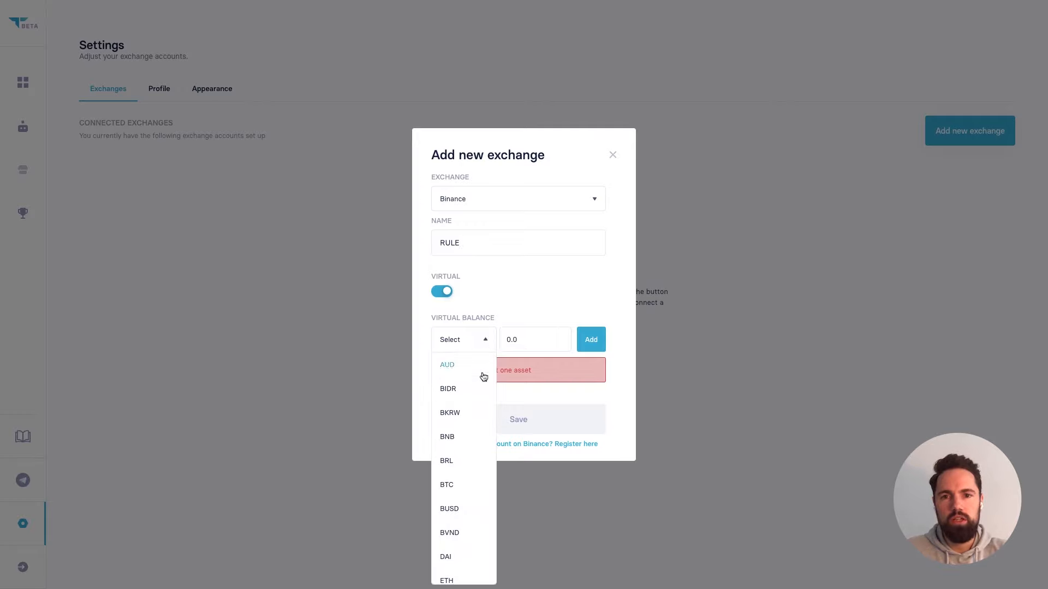
scroll(475, 503, down, 5)
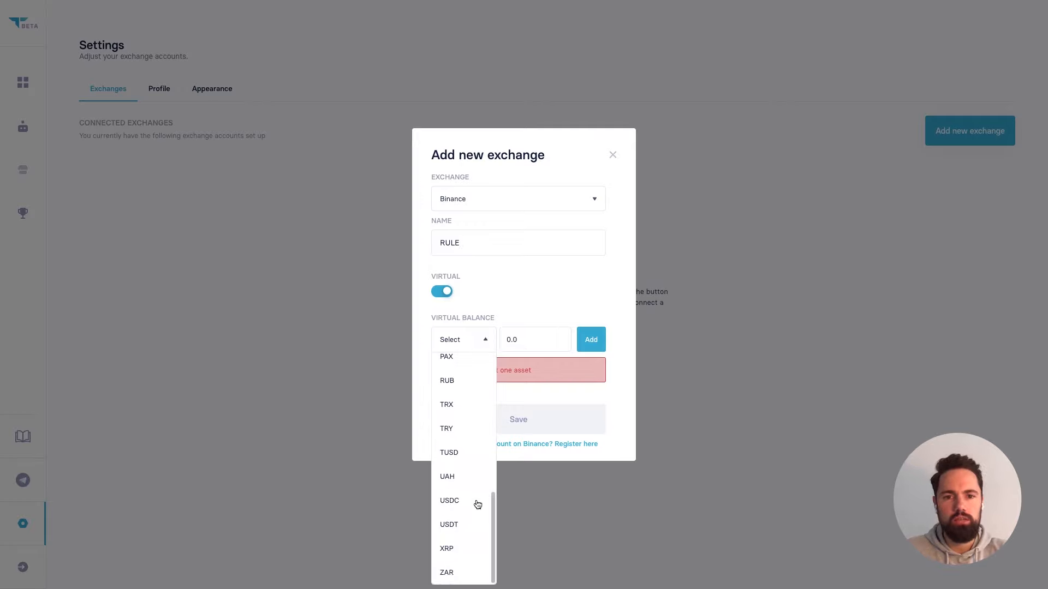
click(456, 525)
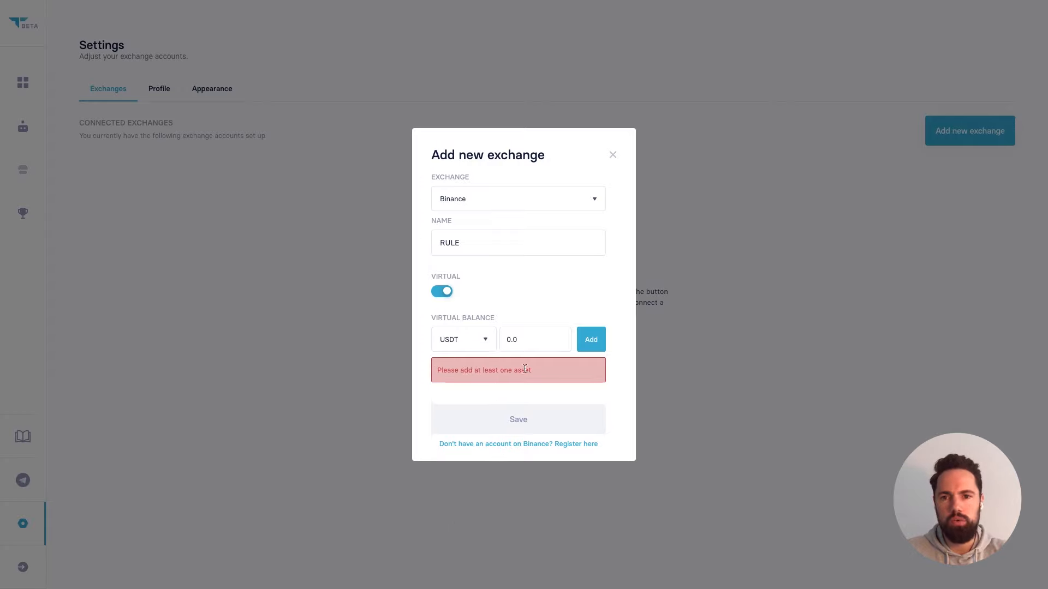
click(522, 343)
text(10000)
click(589, 347)
click(550, 417)
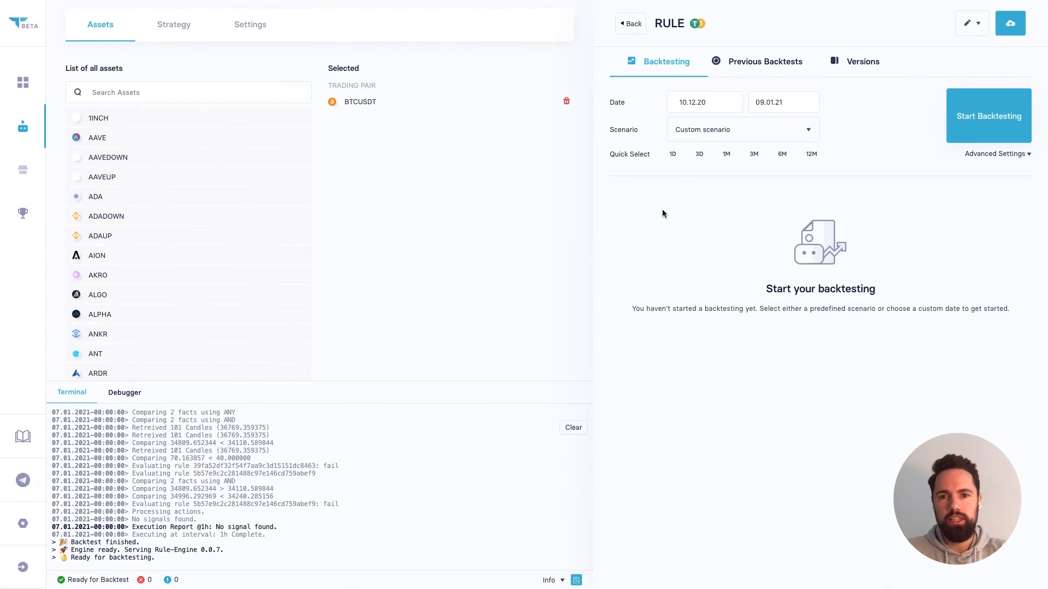
- Launch the bot on the RULE virtual account and create a new bot version for deployment
click(1003, 19)
click(572, 250)
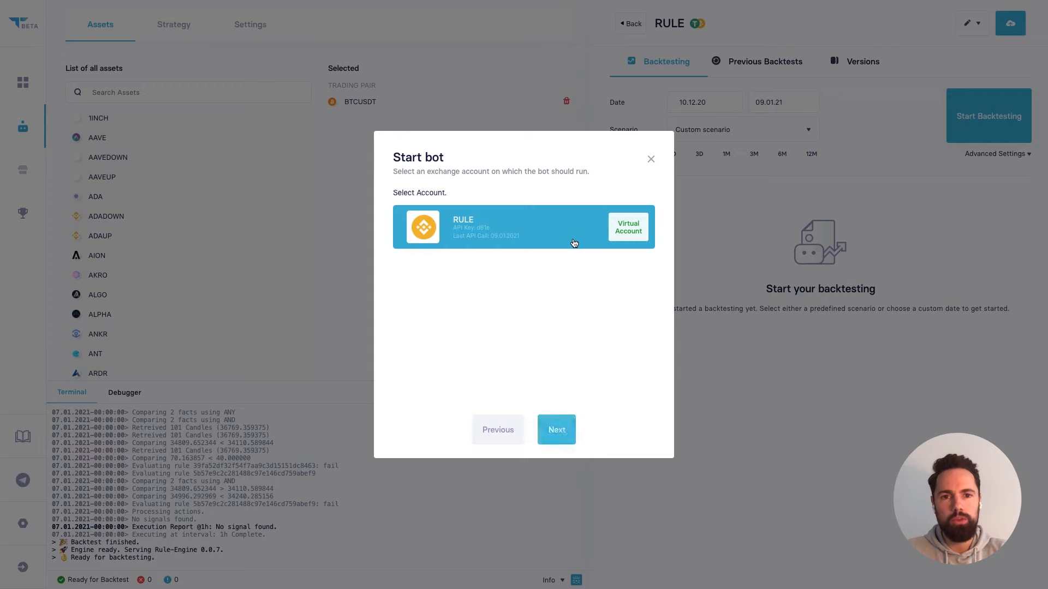
click(556, 430)
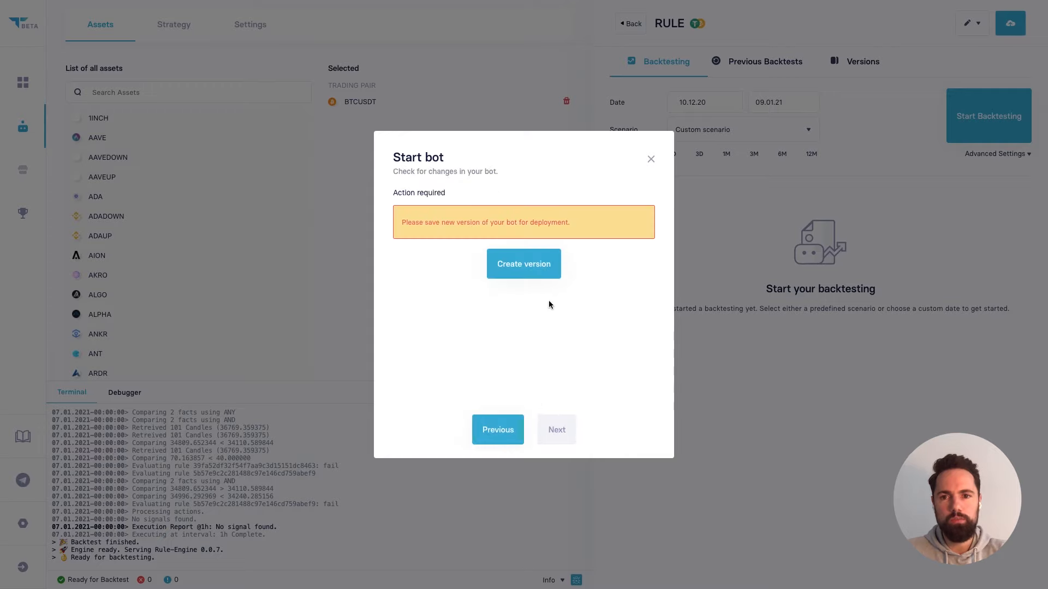
click(541, 274)
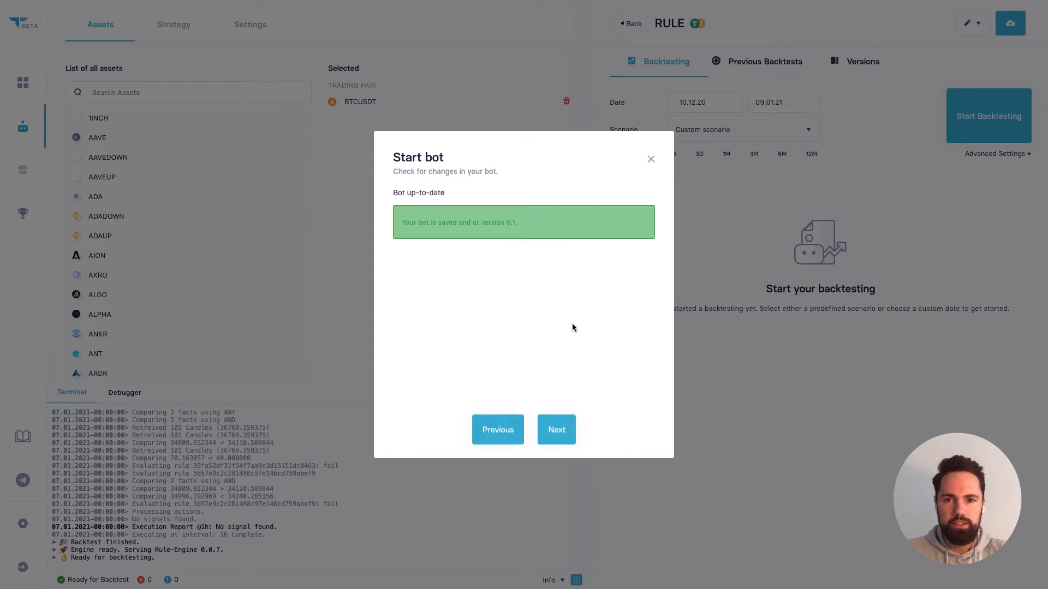
- Agree to the launch terms, start the bot, and view it among the running bots on the dashboard
click(569, 427)
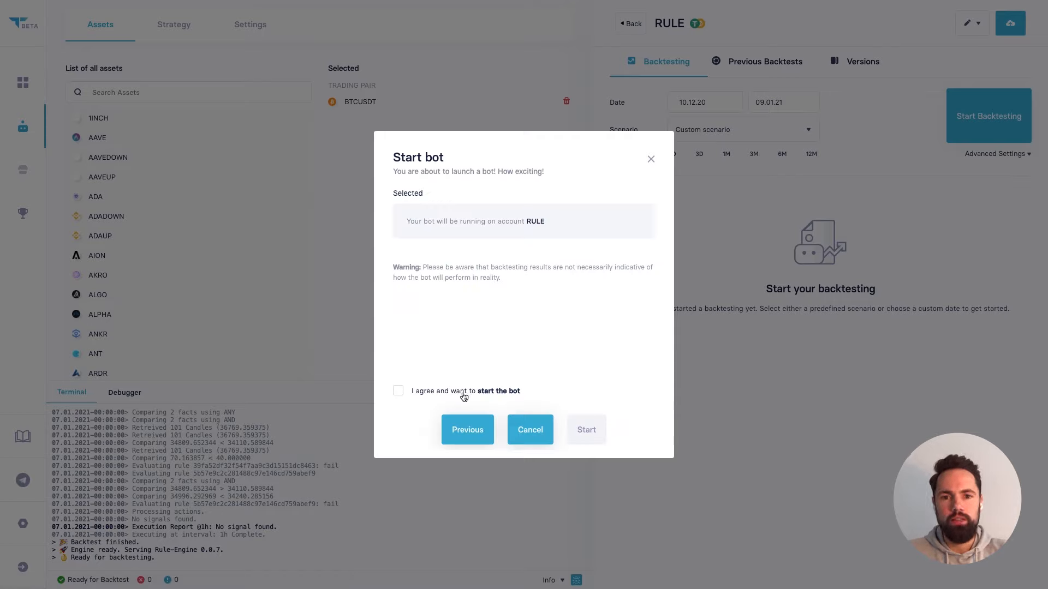
click(464, 397)
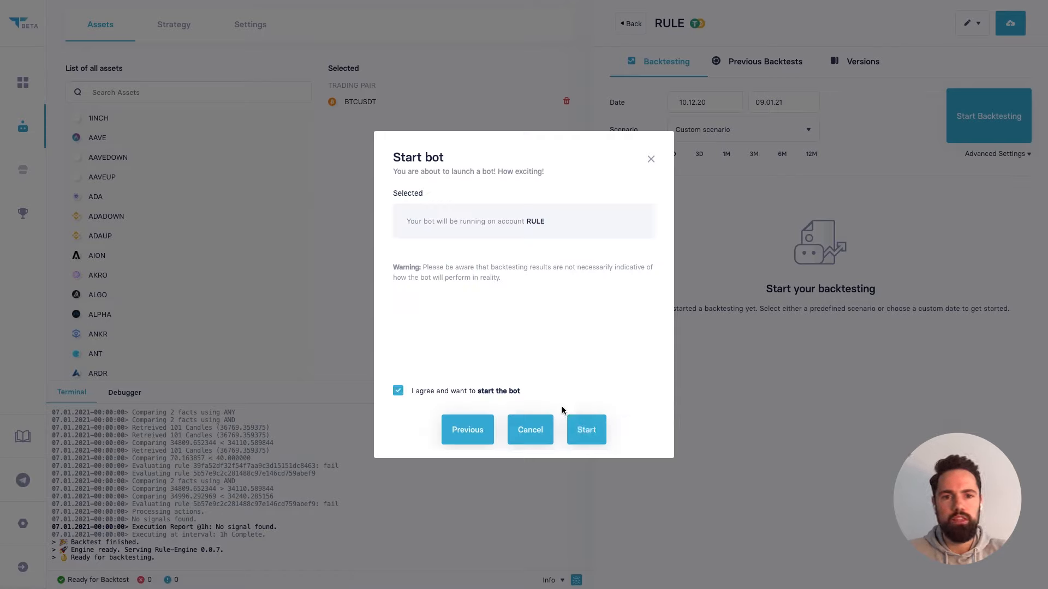
click(588, 430)
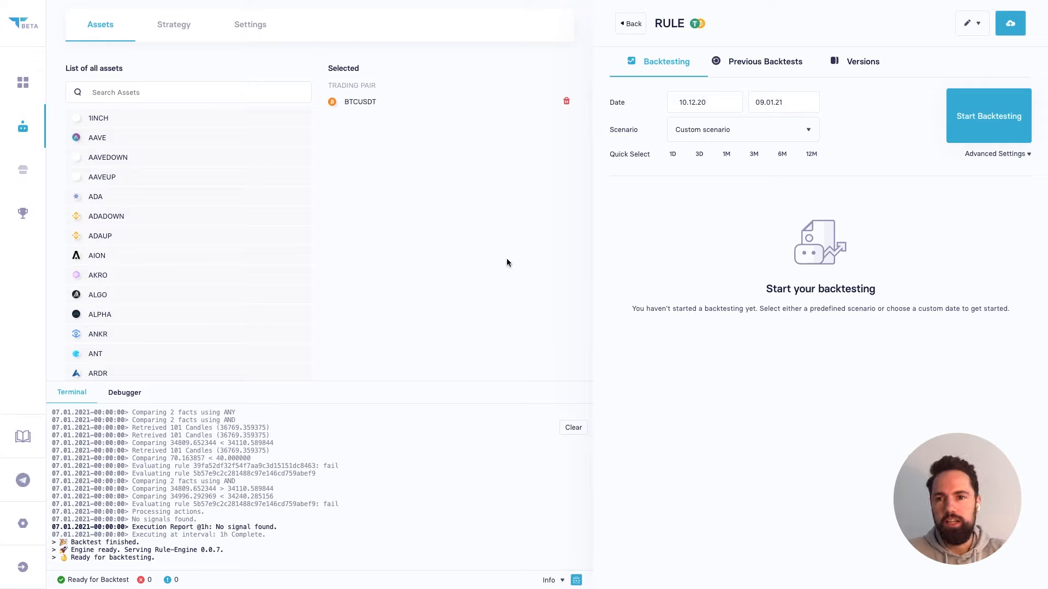
click(26, 87)
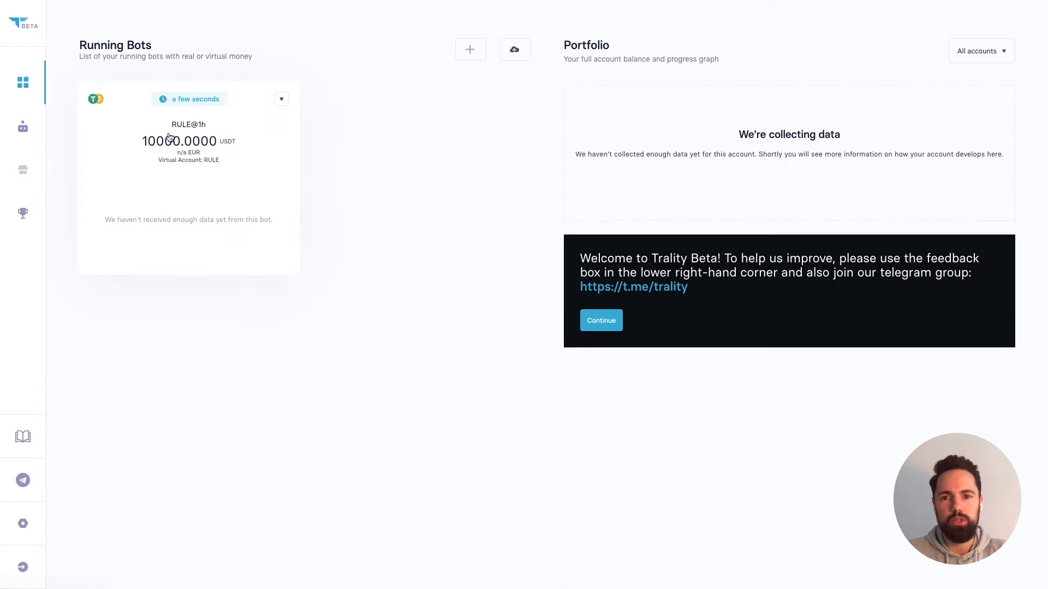